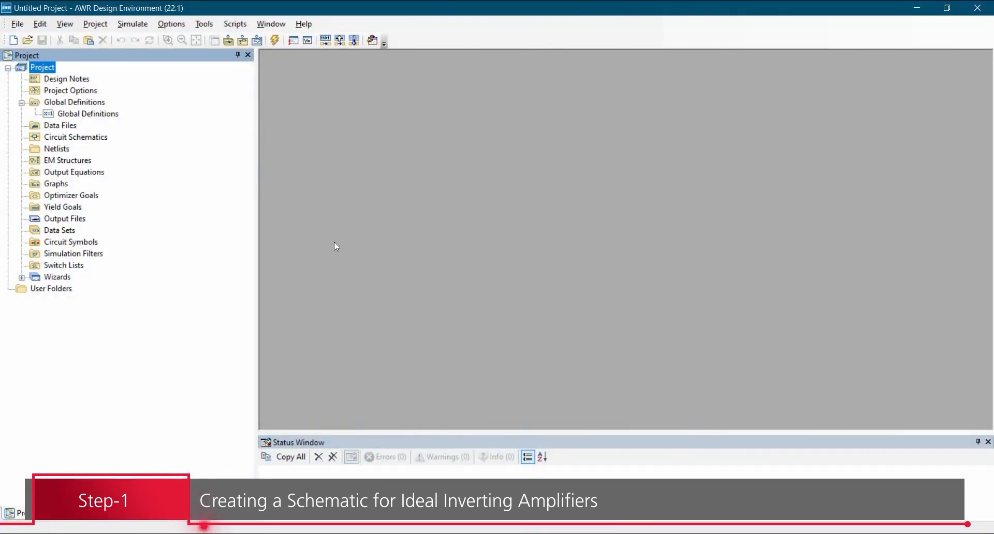
Create a new circuit schematic named Ideal_inv_opamp.
click(56, 138)
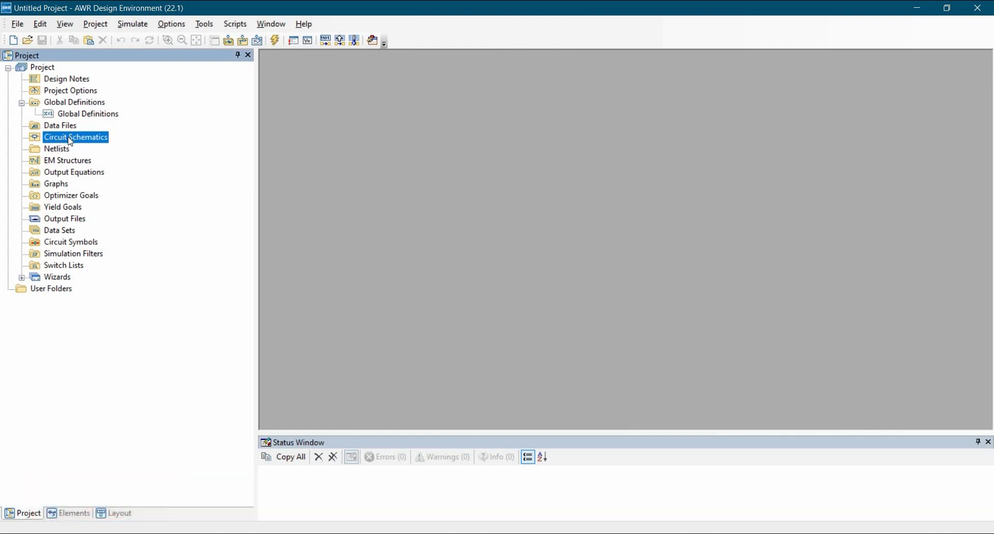
right_click(70, 139)
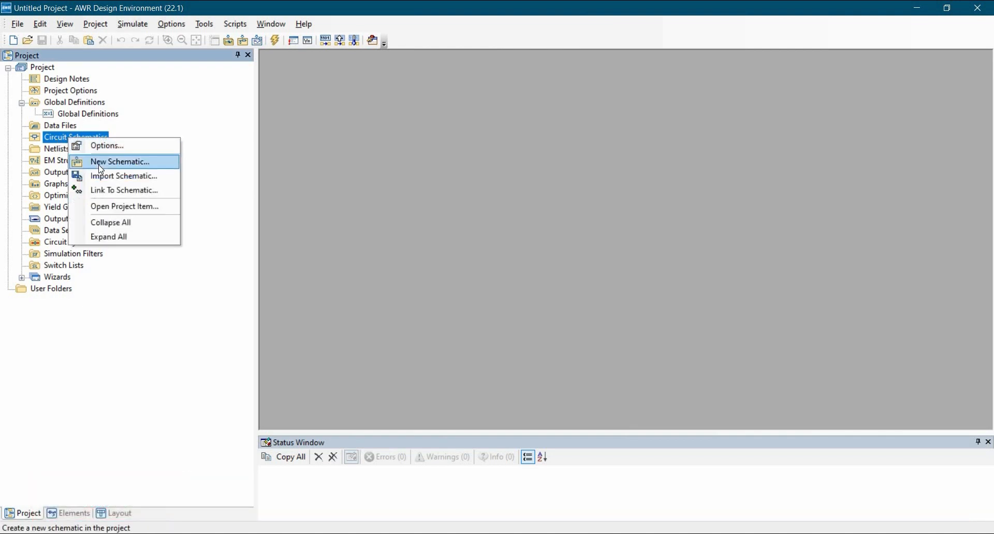
key(Return)
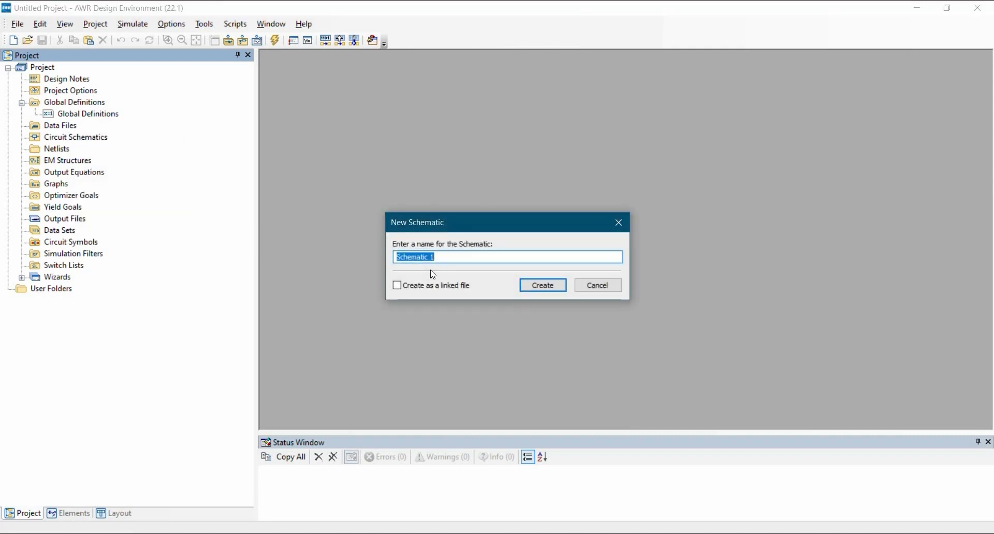
text(Ideal_inv_opamp)
click(546, 289)
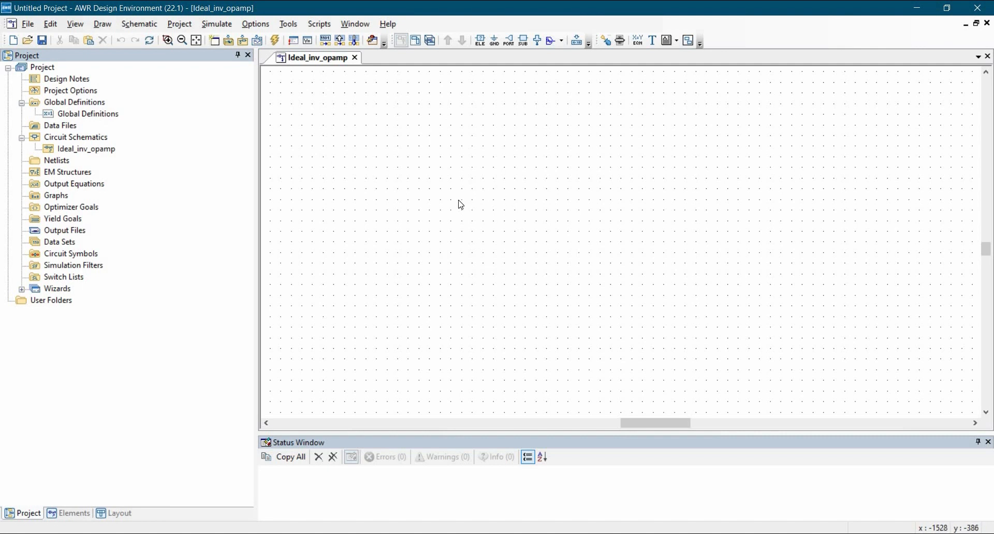
Place an OPAMP element in the schematic and move its parameter text below the symbol.
key(ctrl+l)
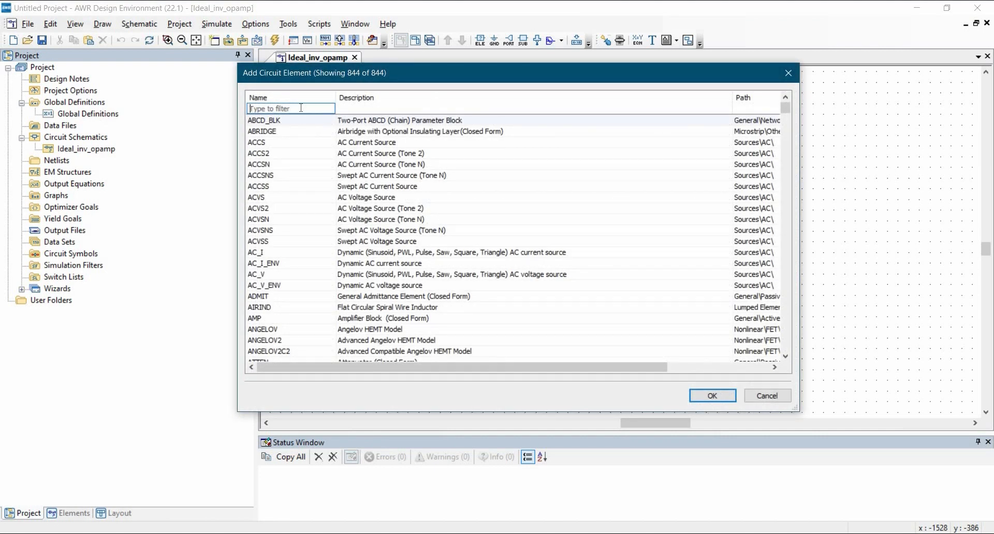
text(opamp)
click(282, 120)
click(712, 396)
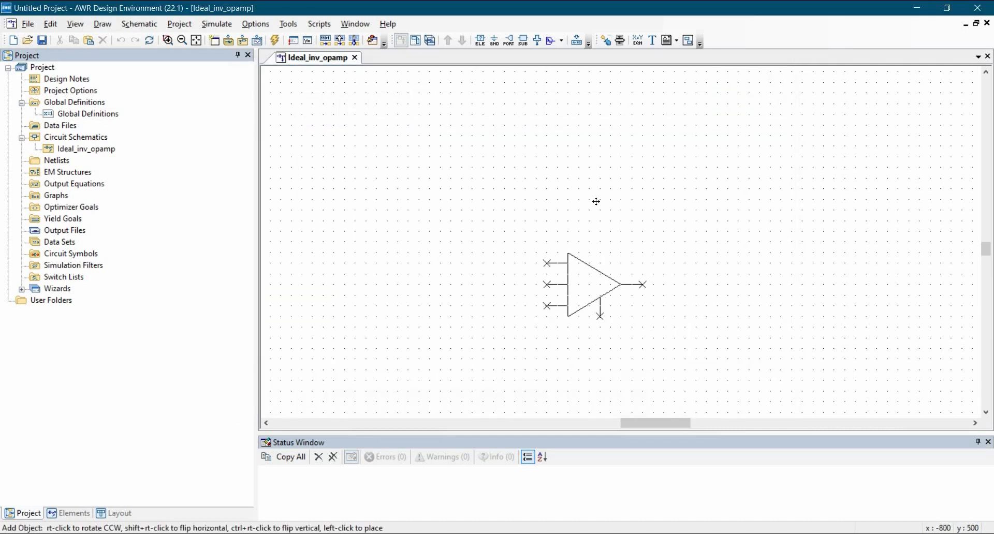
click(693, 263)
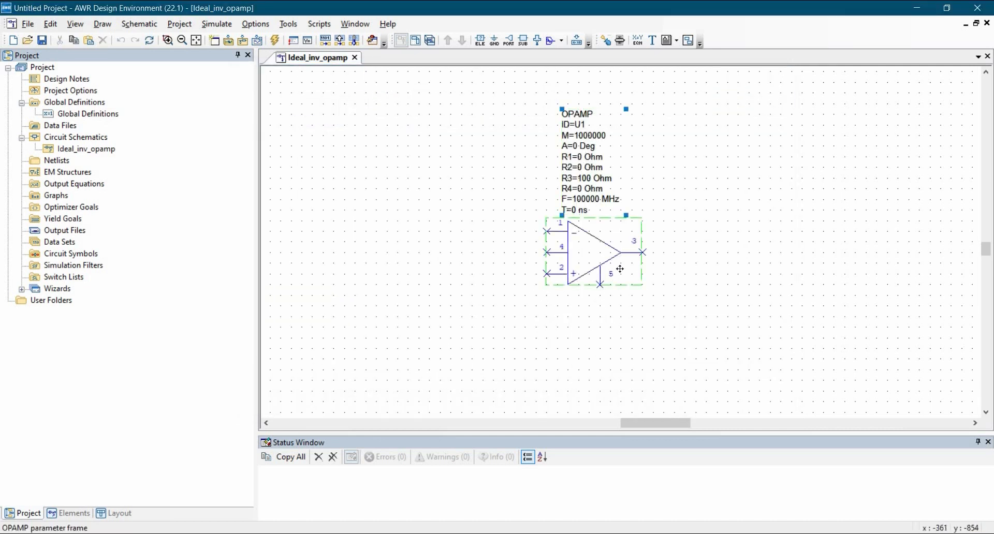
mouse_move(587, 338)
mouse_down()
mouse_move(577, 357)
mouse_move(574, 346)
mouse_up()
click(519, 296)
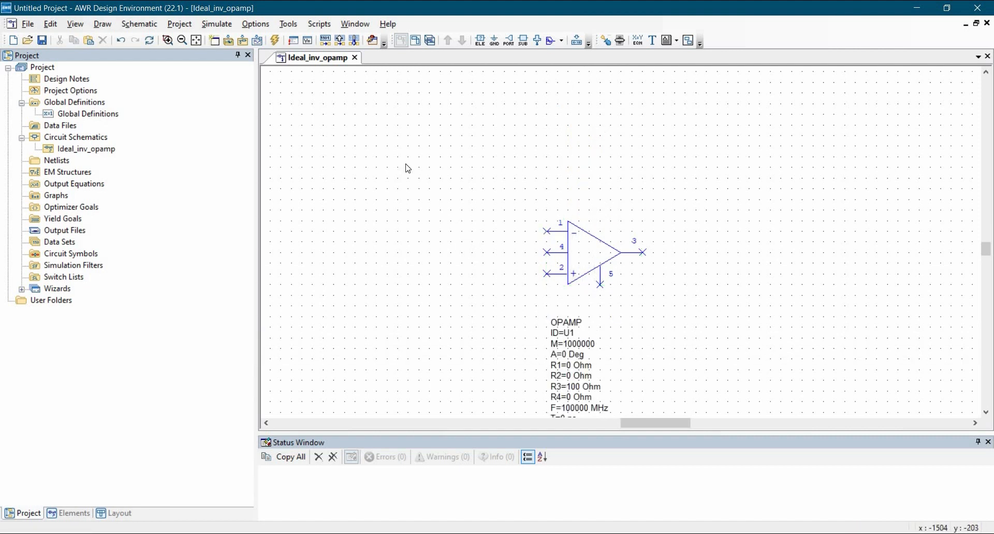
Place a RES closed-form resistor in line with the op-amp's inverting input.
key(ctrl+l)
text(res)
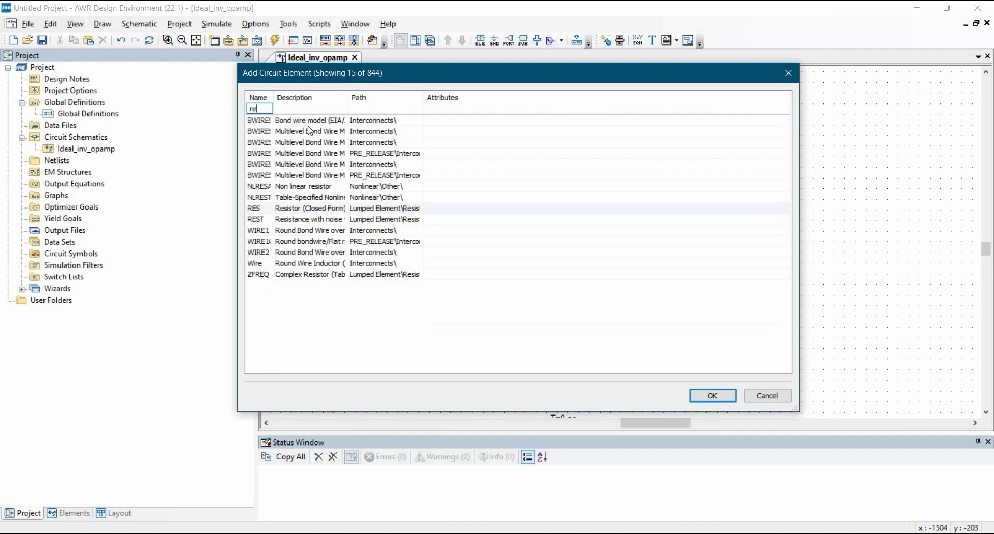
click(706, 396)
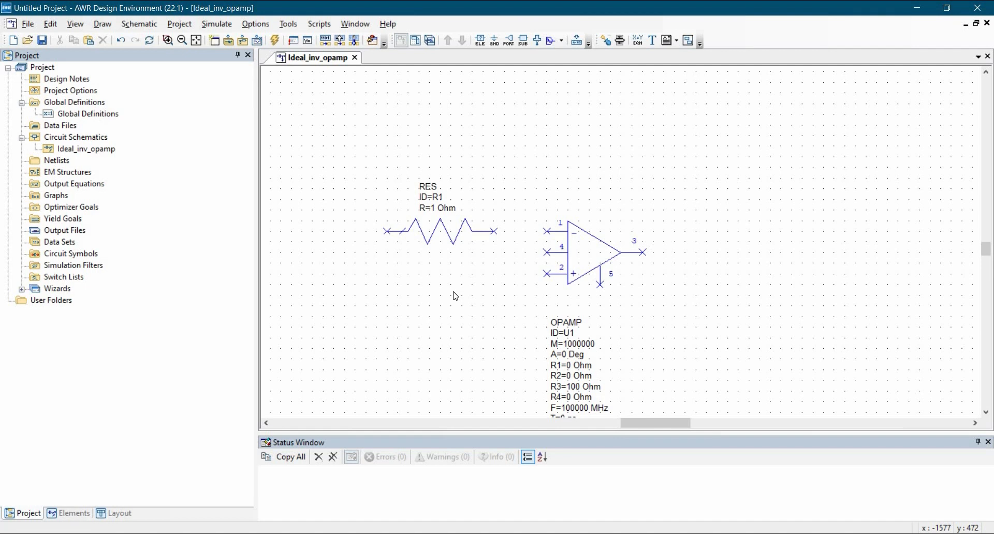
Place an ACVS AC voltage source below and to the left of the input resistor.
key(ctrl+l)
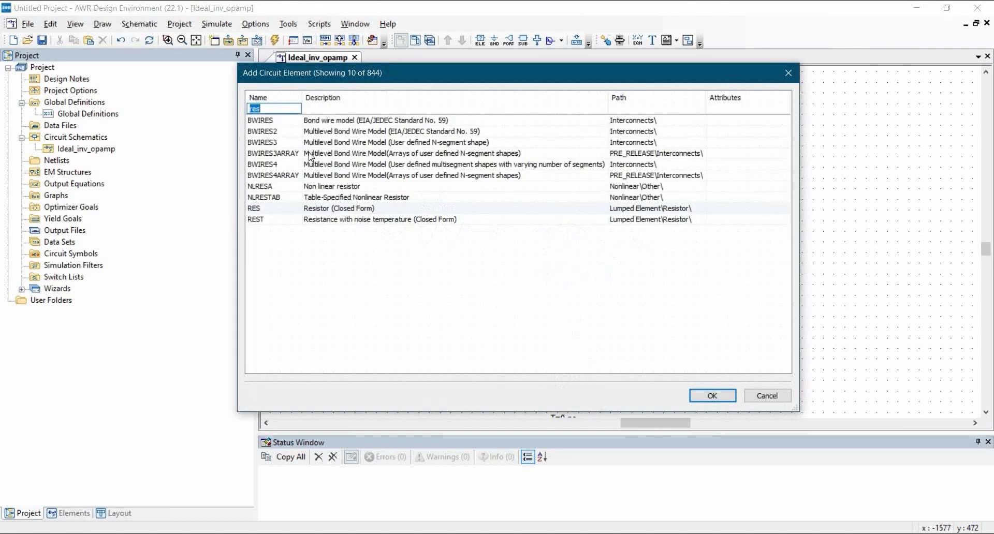
text(ACVS)
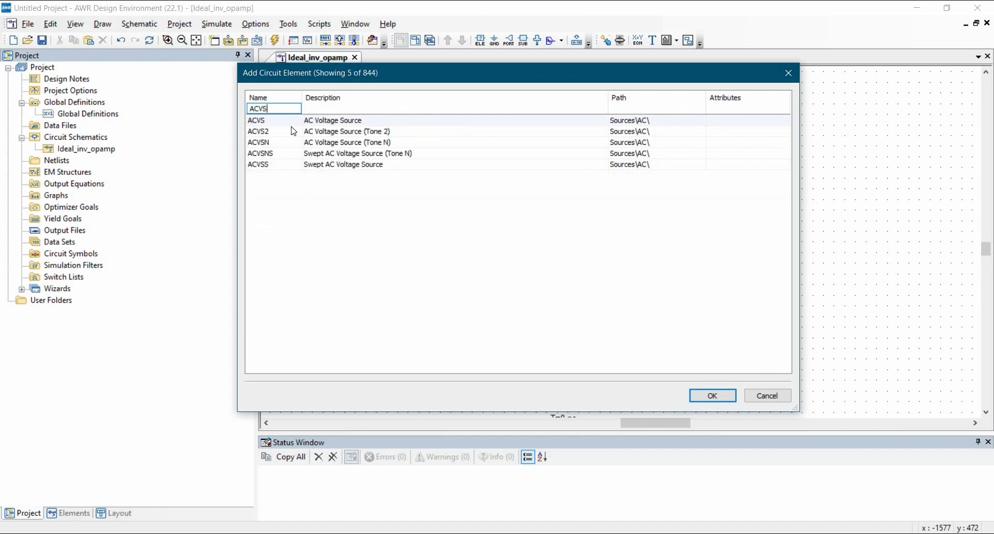
key(Down)
click(712, 396)
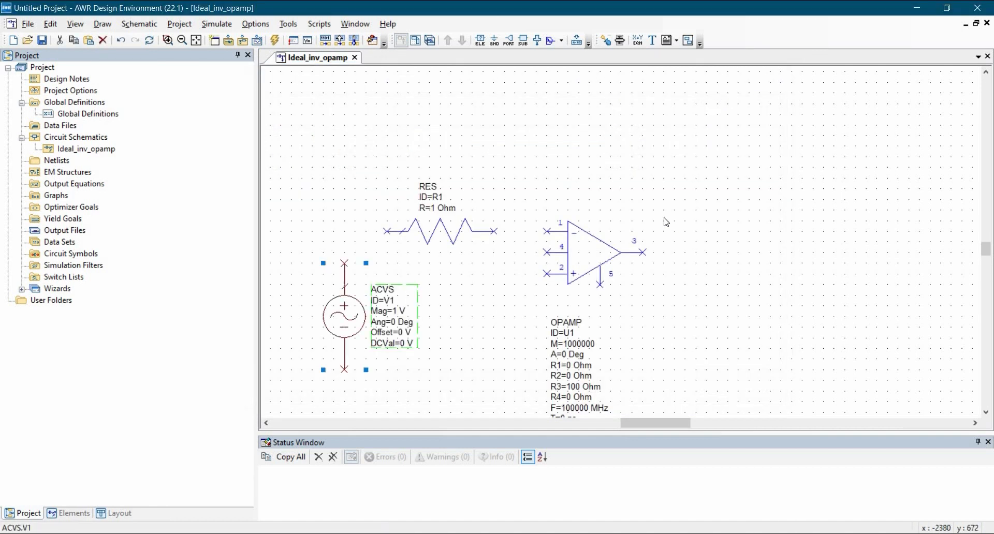
click(400, 259)
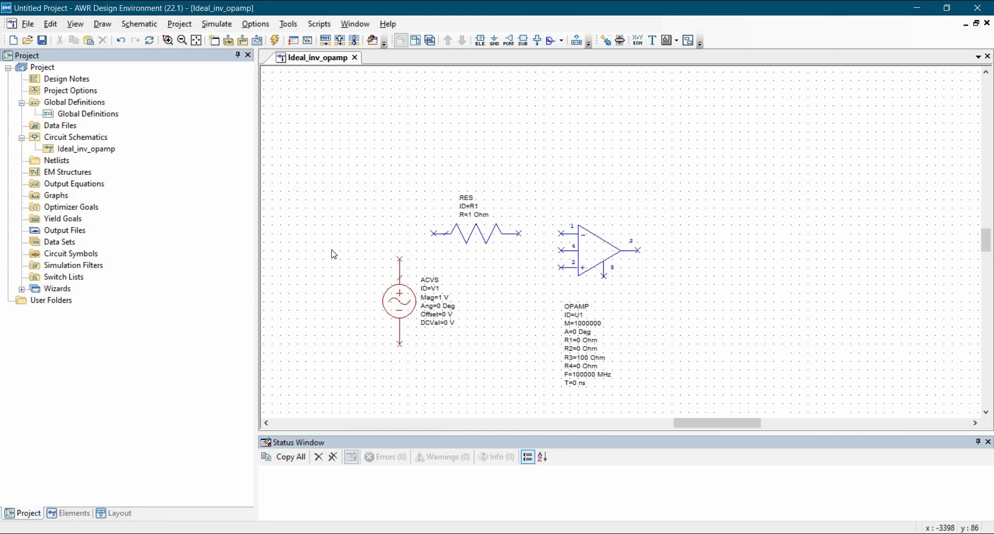
Add a V_METER voltage meter to the left of the AC voltage source.
key(ctrl+l)
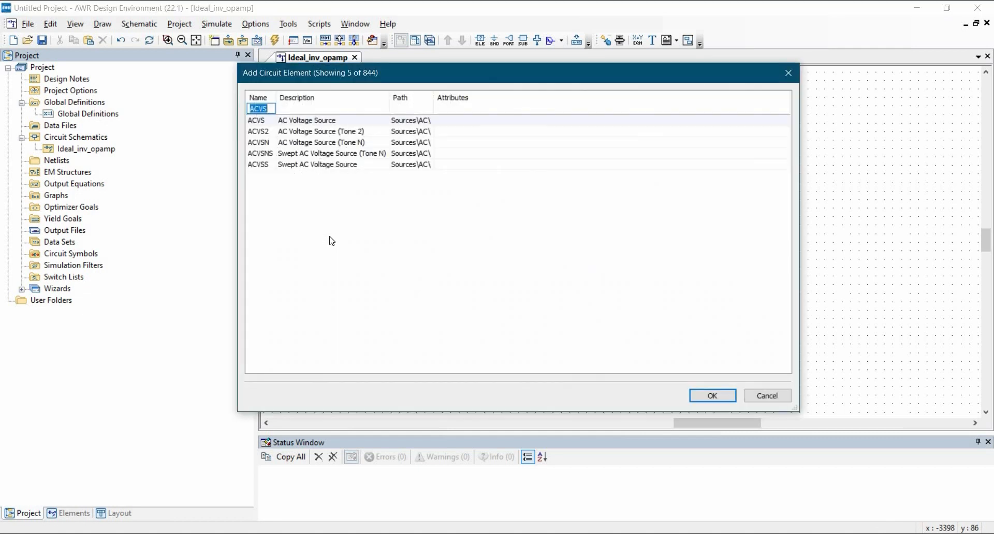
text(V_M)
click(261, 120)
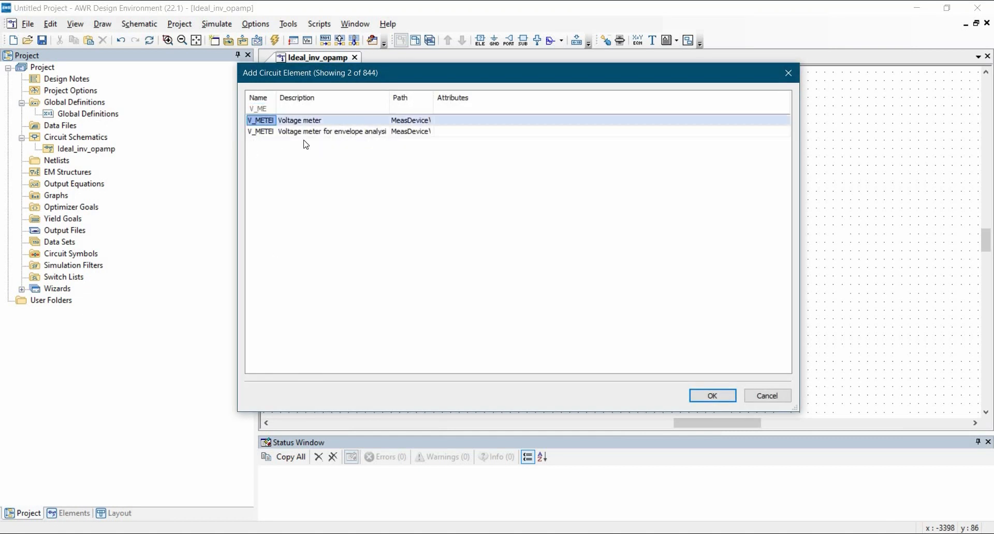
click(706, 396)
click(349, 346)
click(358, 373)
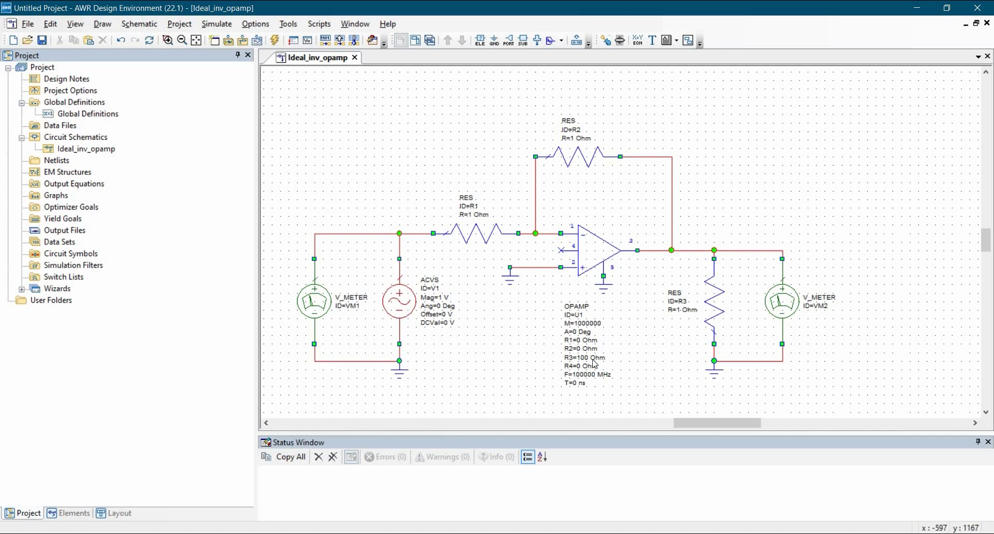
Set the resistances to 1K Ohm for R1, 100K Ohm for feedback resistor R2 and 10K Ohm for load resistor R3.
double_click(473, 215)
text(K)
double_click(576, 140)
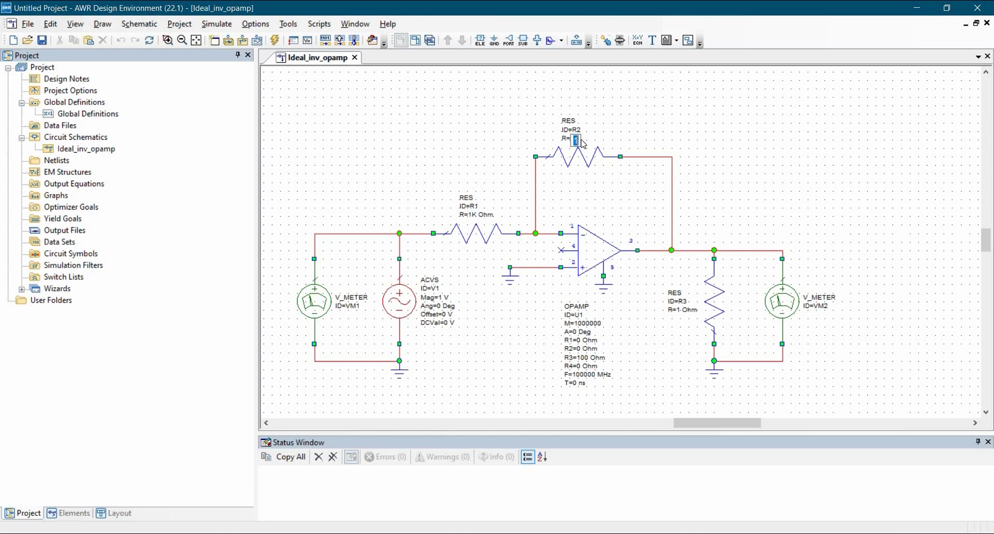
text(100K)
key(Return)
double_click(683, 311)
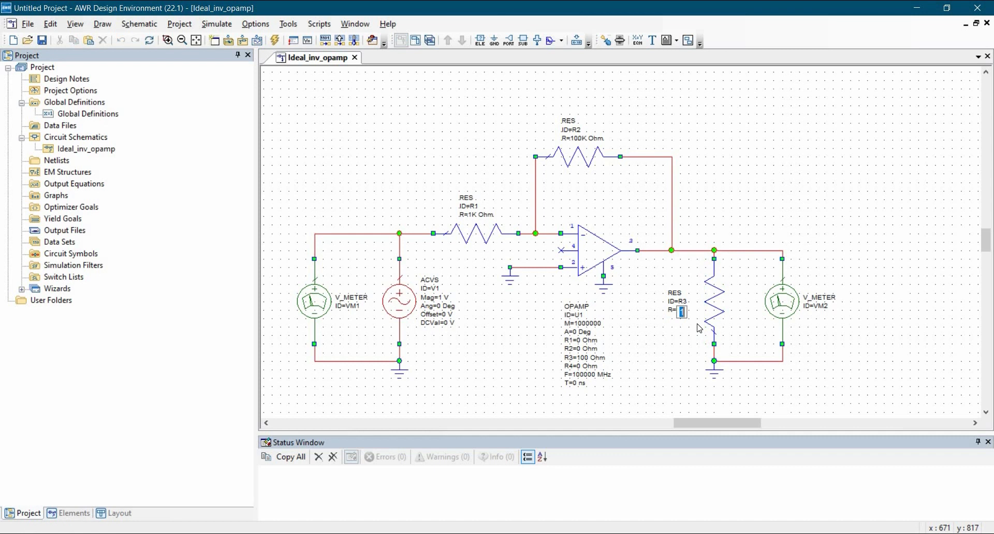
text(10K)
key(Return)
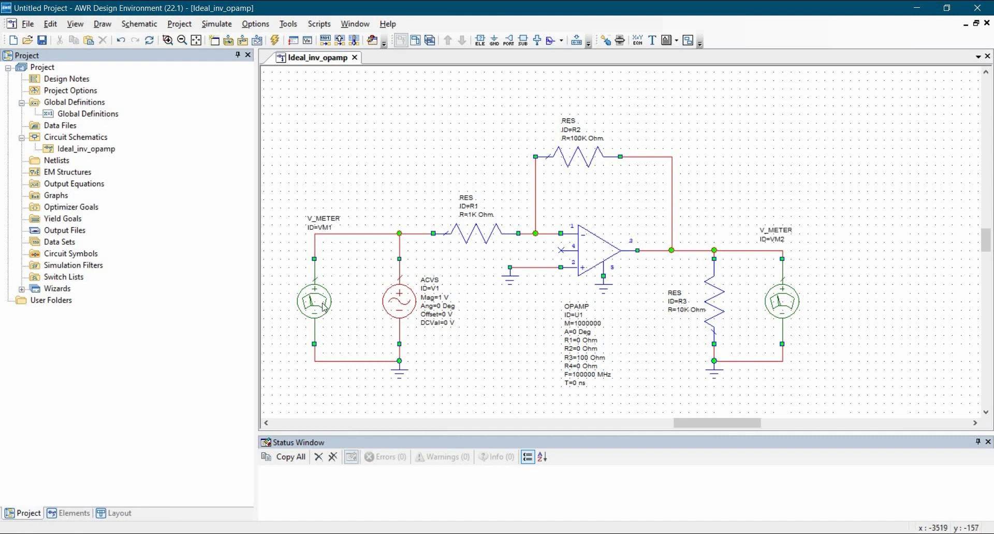
Rename the input voltage meter's ID to Vin and the load voltage meter's ID to VL.
click(329, 233)
double_click(328, 231)
text(Vin)
key(Return)
double_click(781, 241)
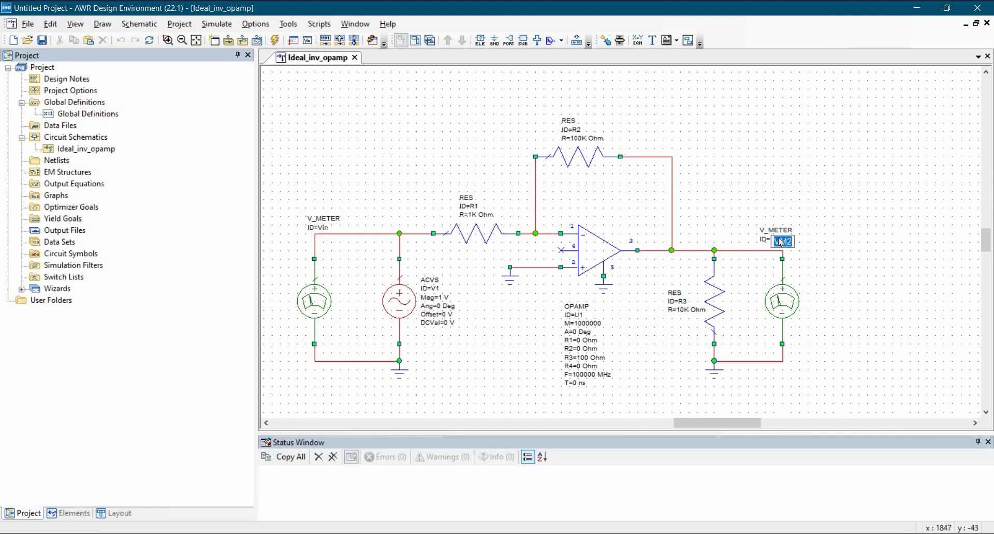
text(VL)
key(Return)
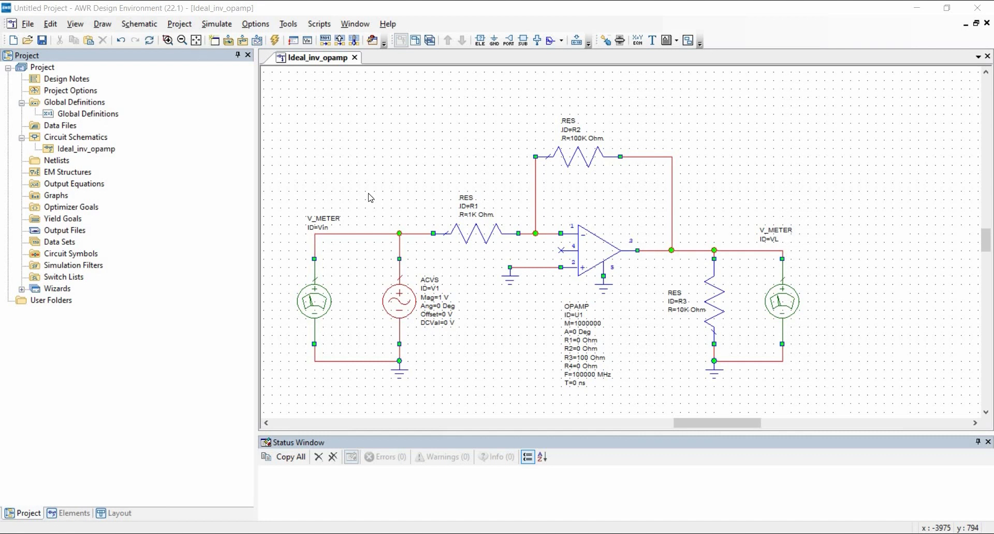
Replace the project's simulation frequency range with a single point at 1 kHz.
click(195, 40)
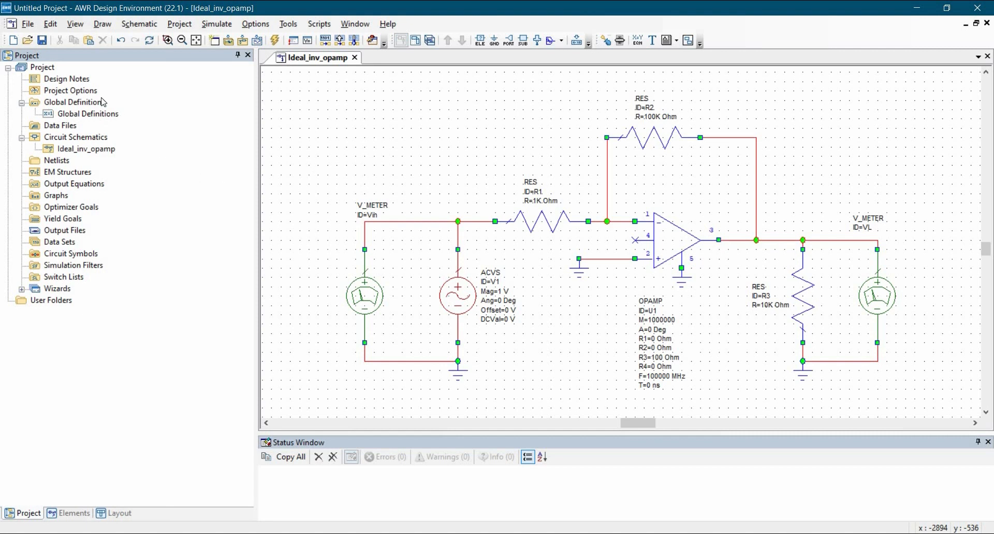
double_click(85, 94)
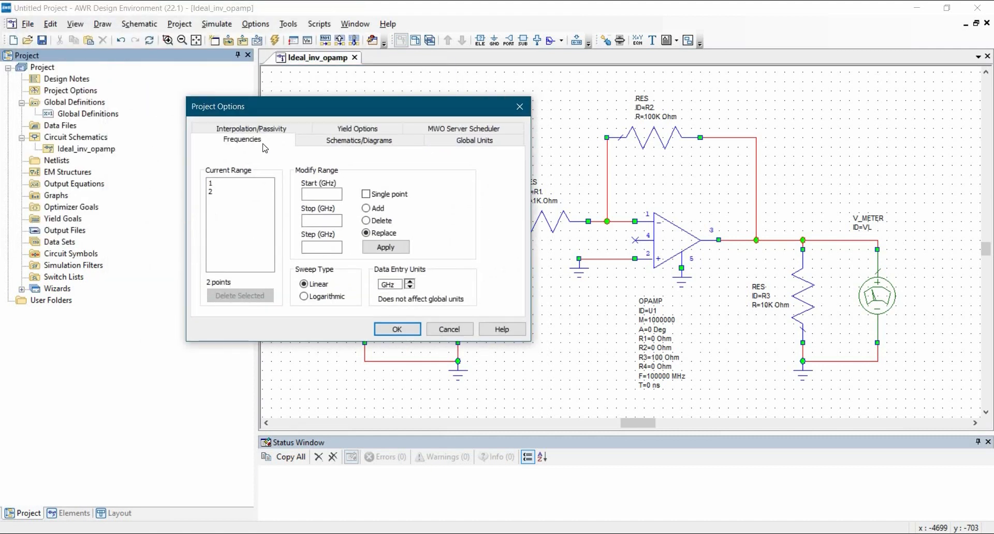
click(409, 287)
click(410, 287)
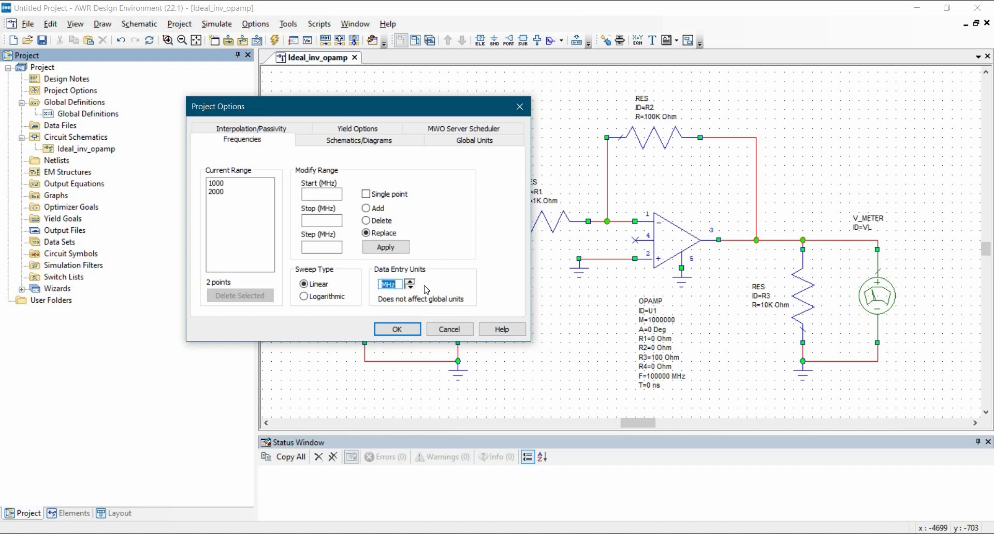
click(318, 195)
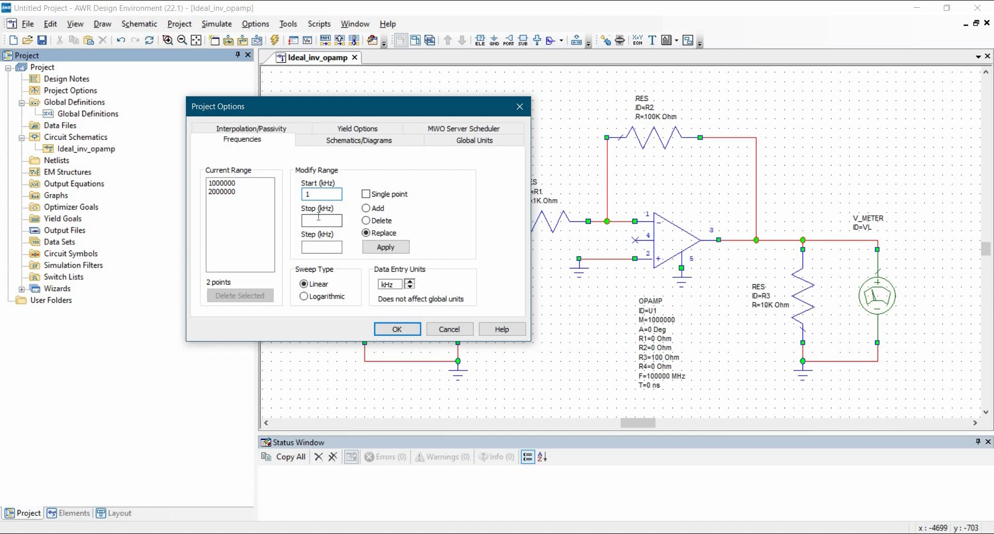
click(387, 195)
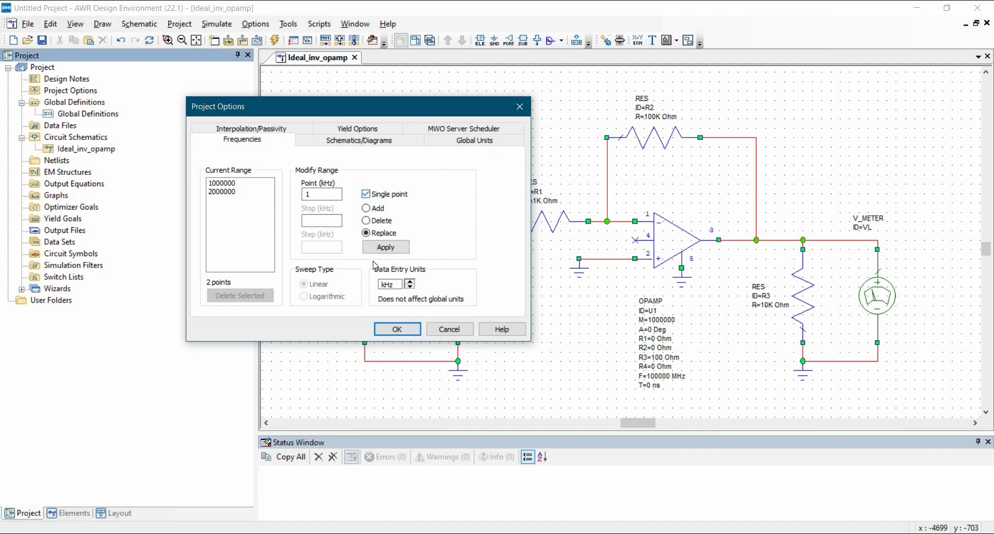
click(386, 248)
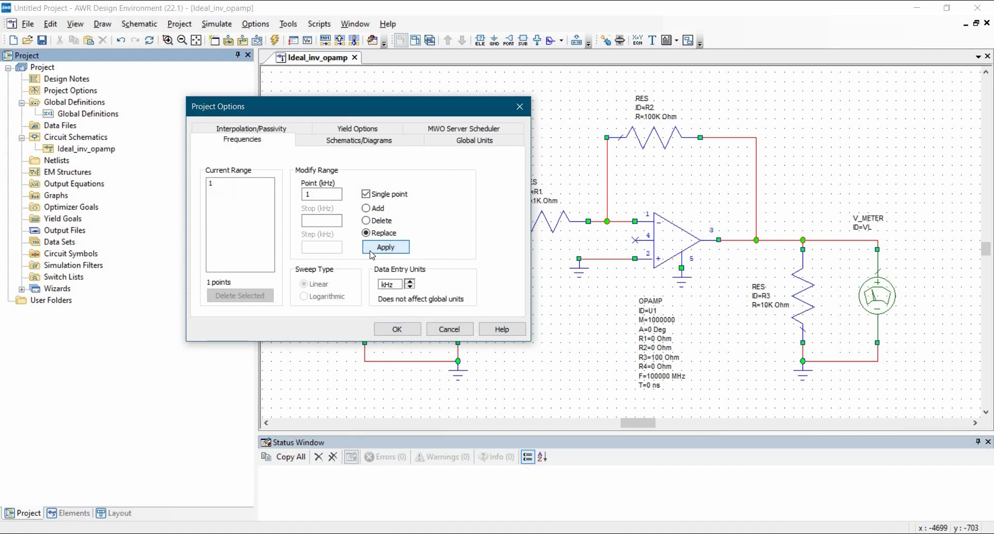
Change the project's global frequency unit to kHz and accept the project options.
click(465, 147)
click(243, 239)
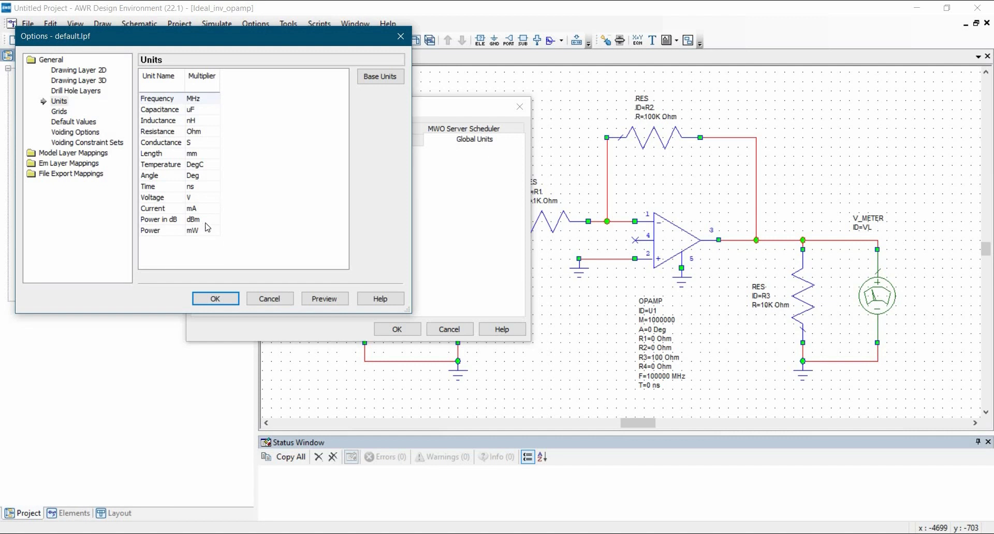
click(199, 102)
click(195, 123)
click(223, 299)
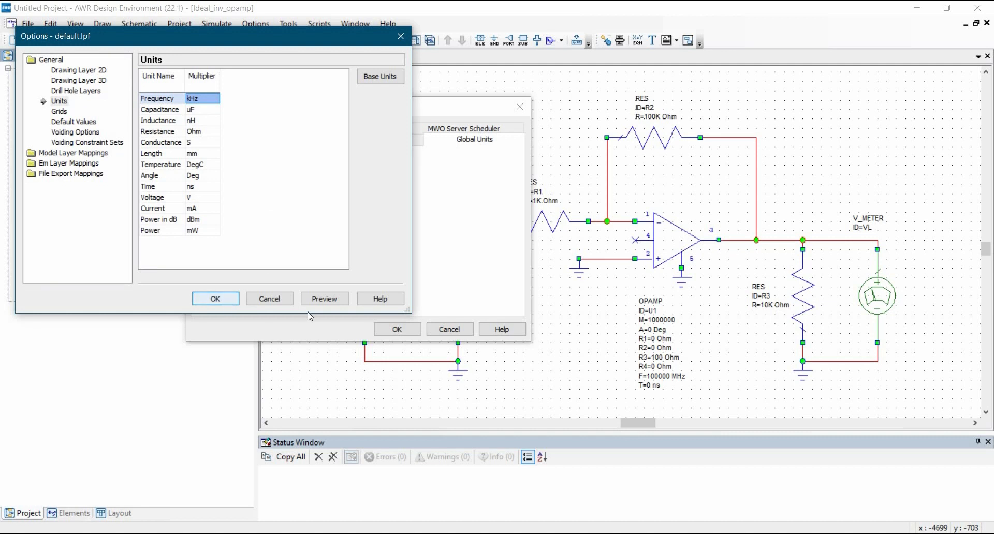
click(379, 330)
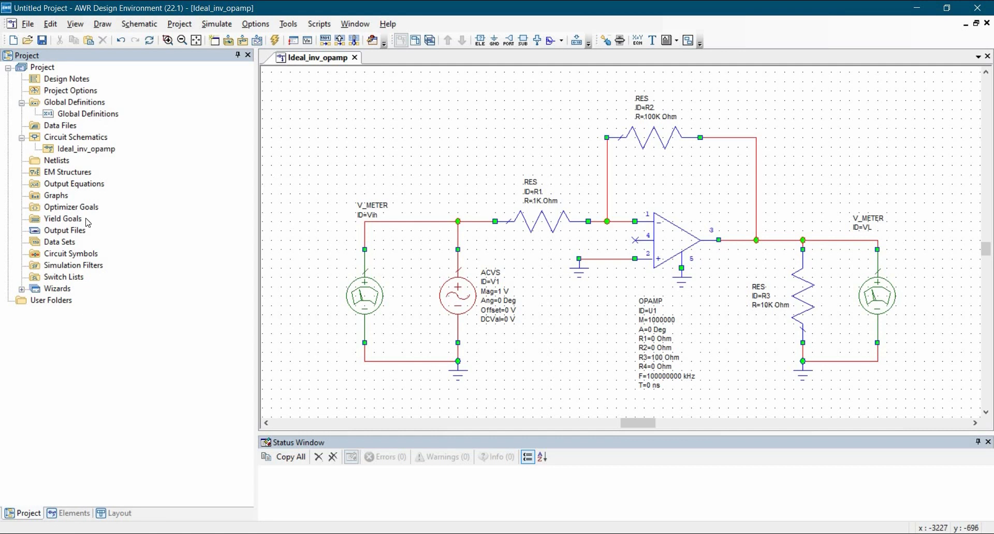
Create a new rectangular graph named Vin and Vout.
click(54, 196)
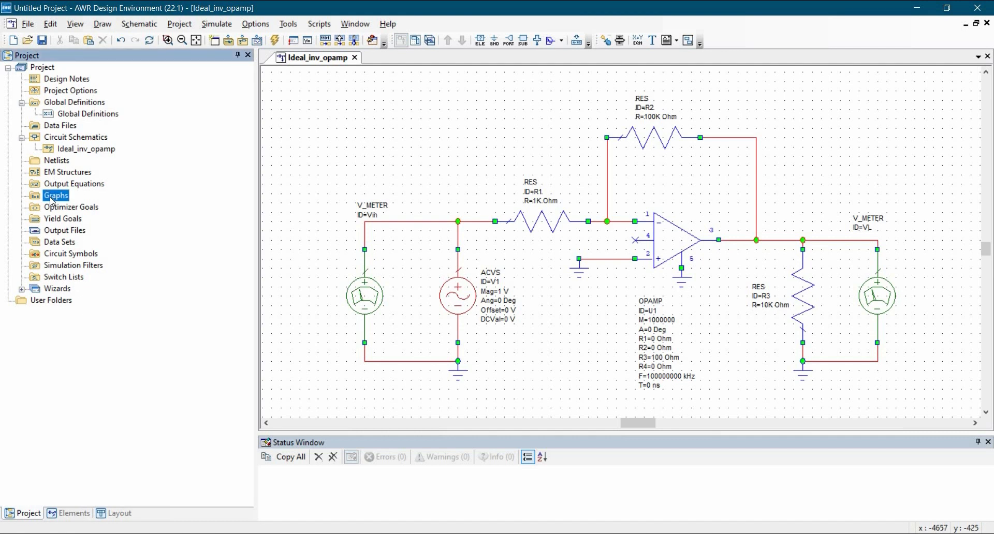
right_click(52, 198)
click(69, 207)
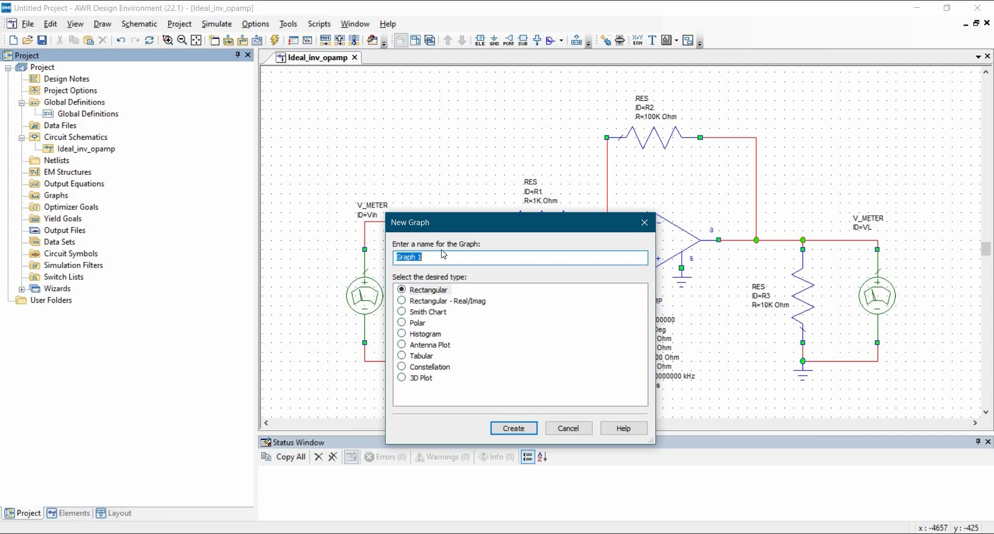
text(Vin and Vout)
click(506, 431)
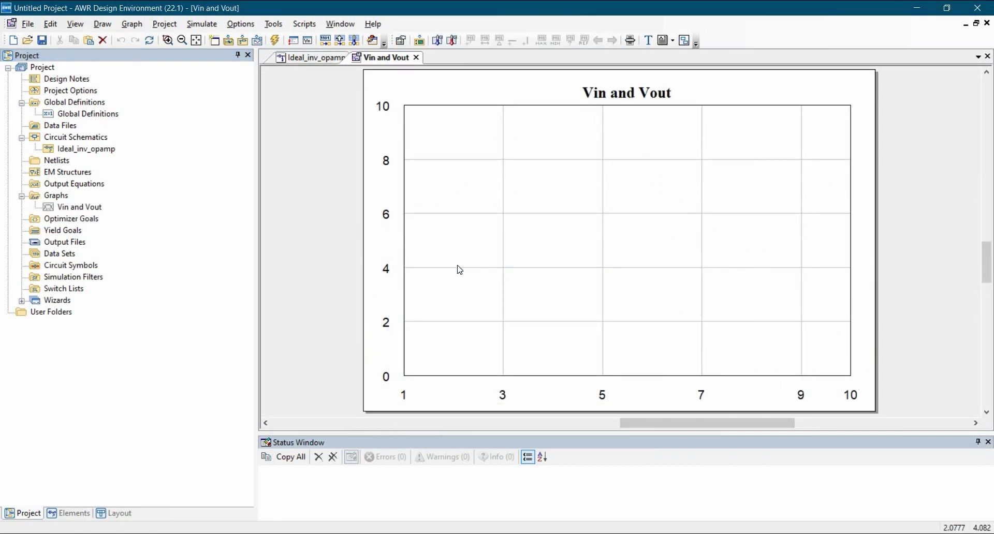
Start a new measurement for the Vin and Vout graph and choose the nonlinear voltage measurement Vtime.
right_click(507, 215)
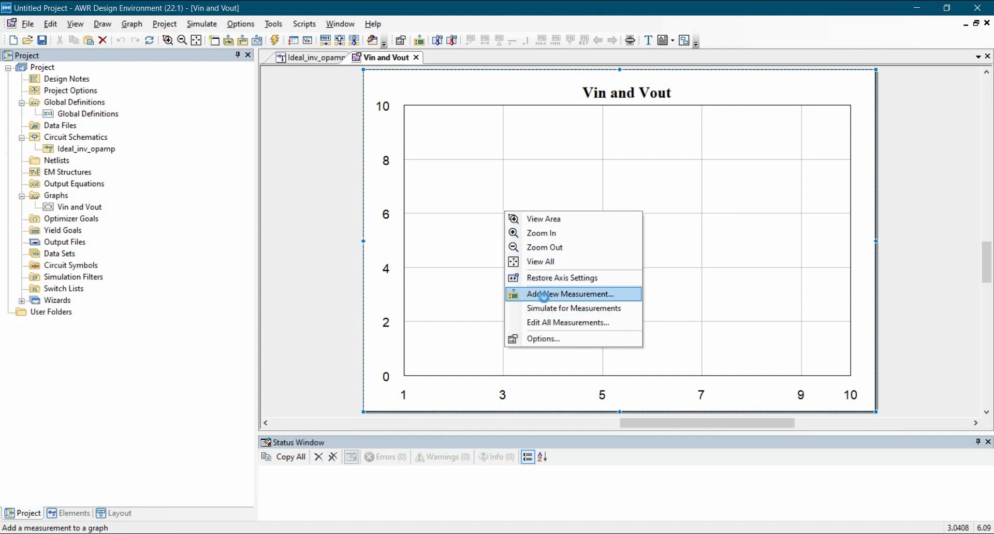
click(544, 294)
click(48, 88)
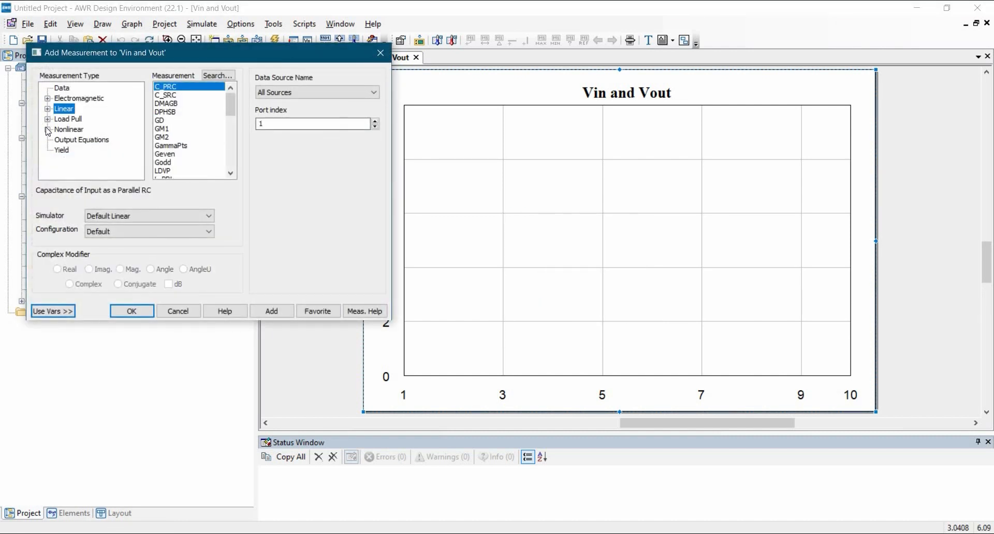
click(47, 129)
scroll(85, 144, down, 2)
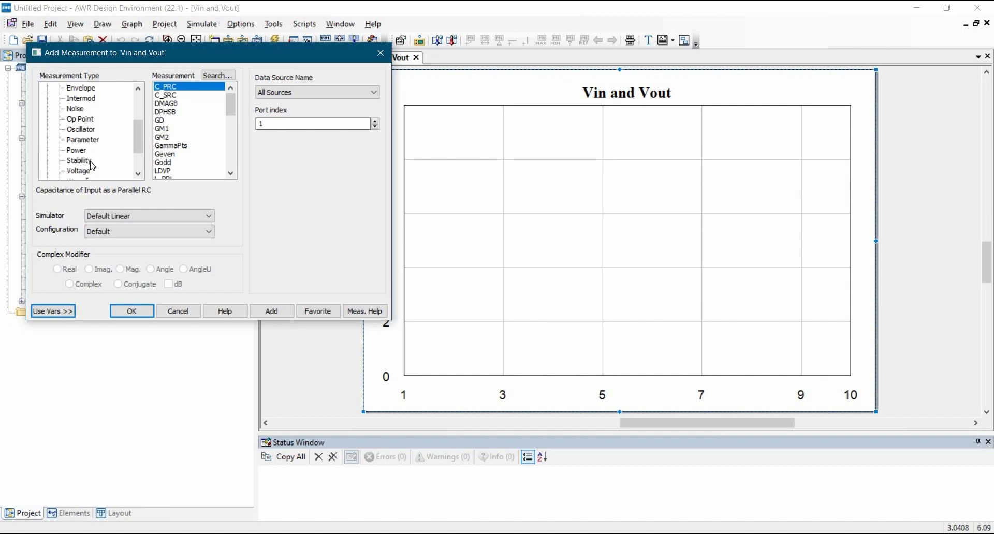
click(81, 141)
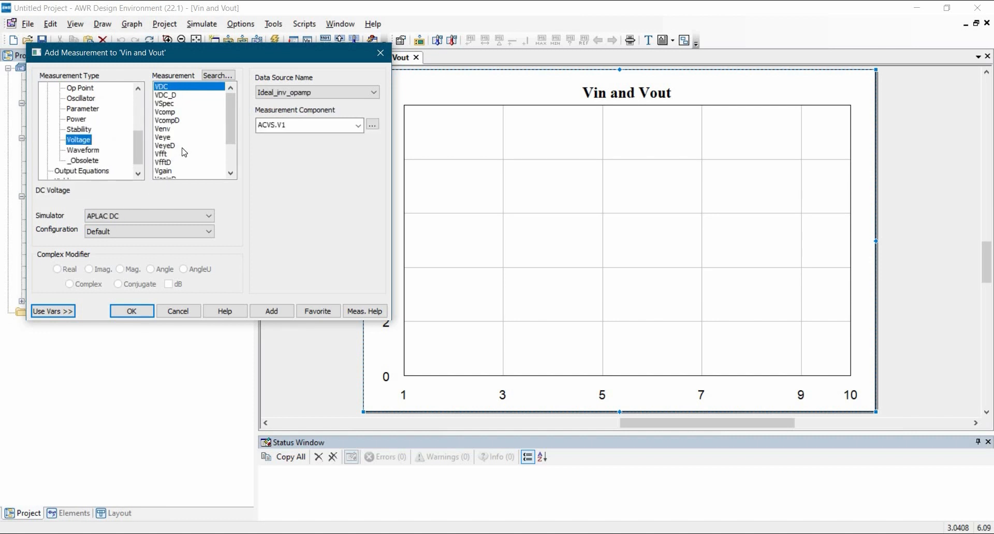
scroll(186, 151, down, 2)
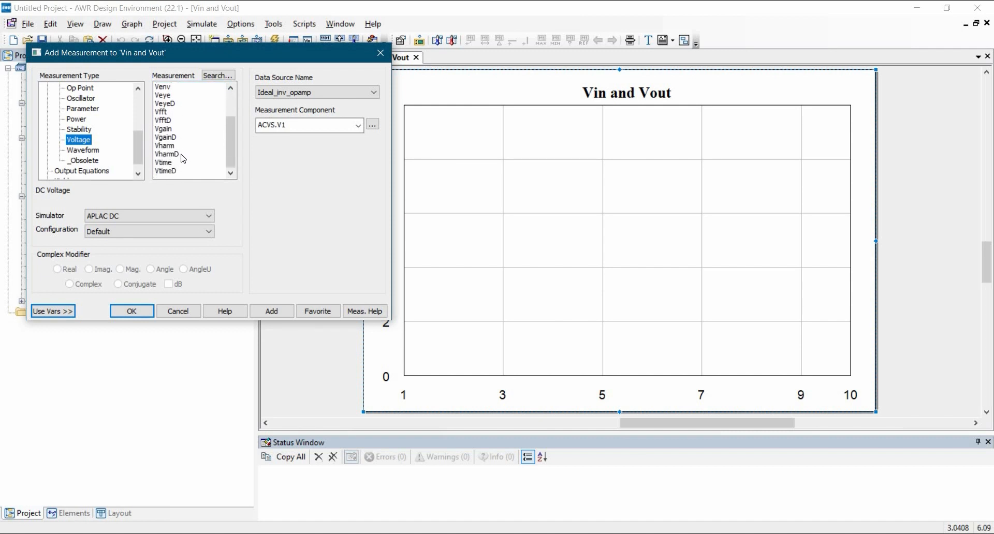
click(169, 163)
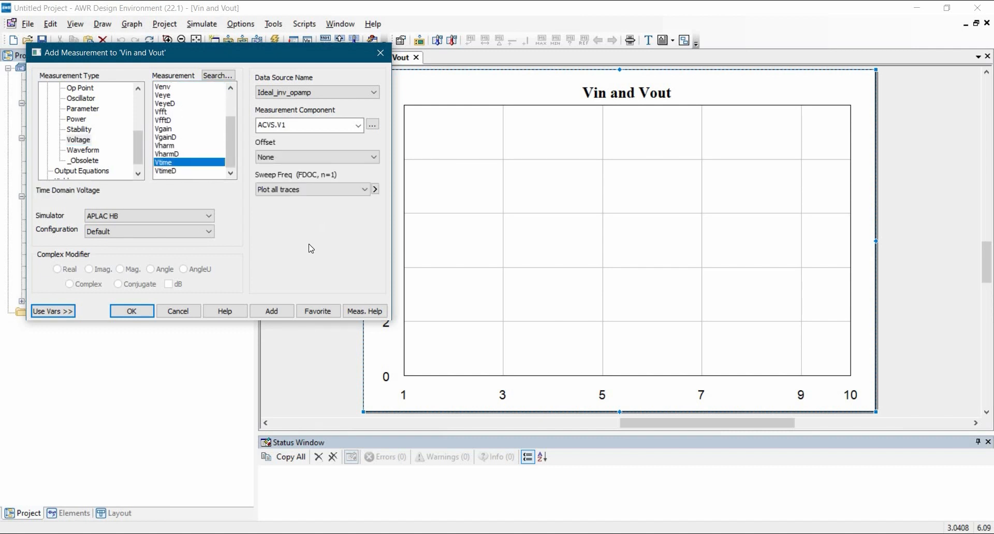
Set the data source to Ideal_inv_opamp and the component to V_METER.Vin, and add the Vtime measurement to the graph.
click(310, 93)
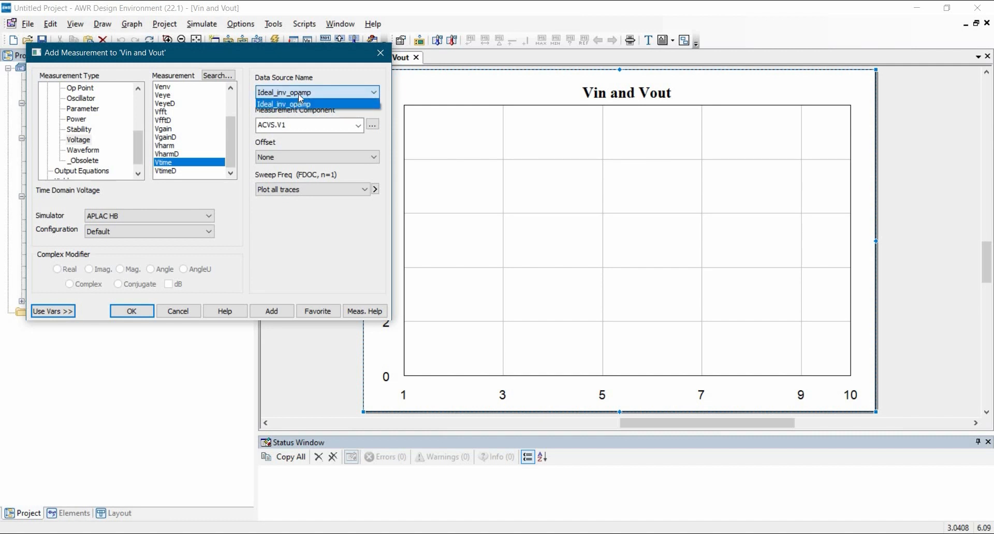
click(299, 103)
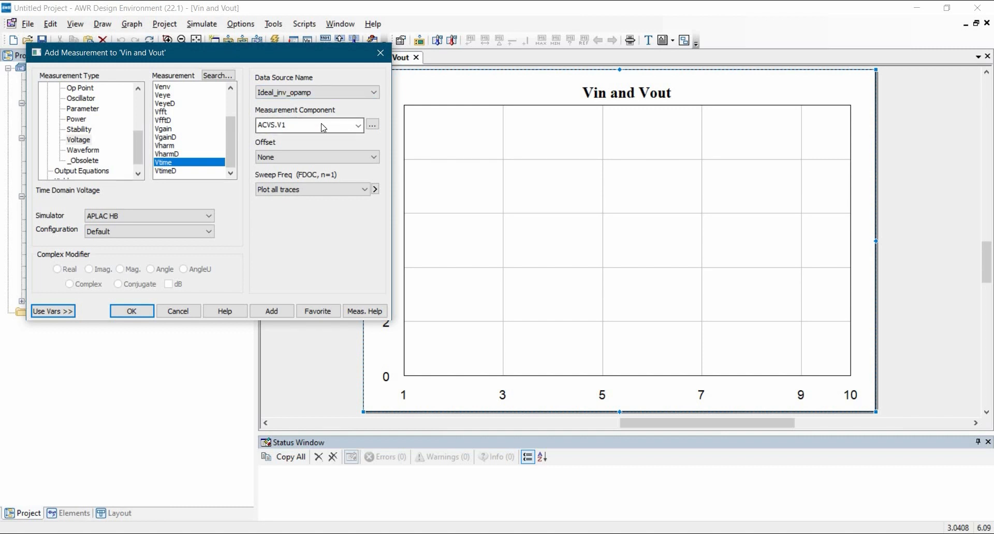
click(373, 125)
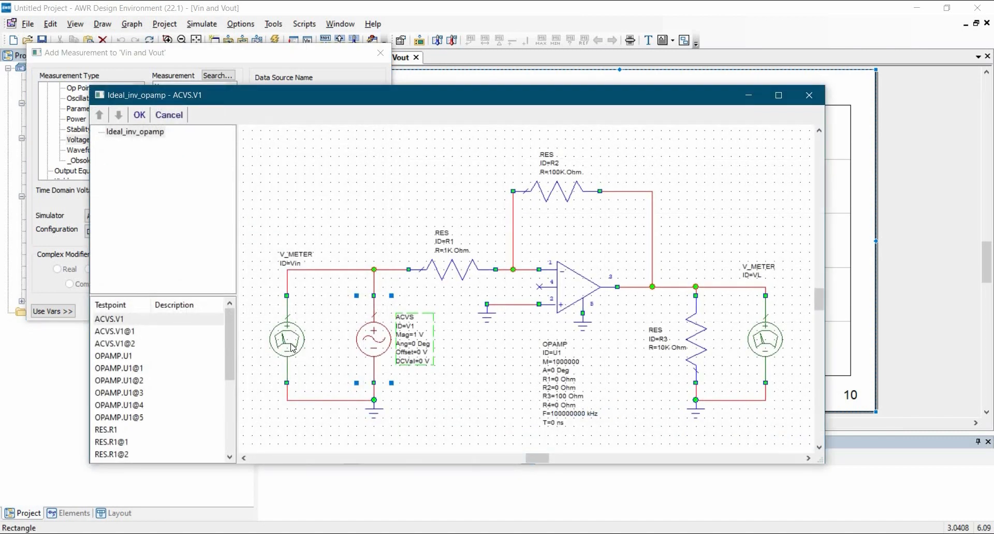
click(293, 348)
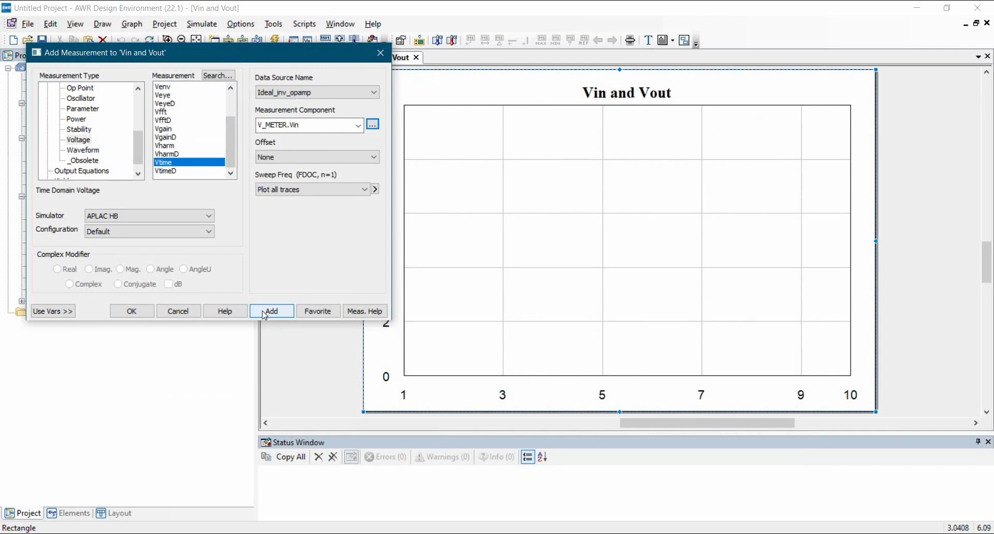
click(264, 313)
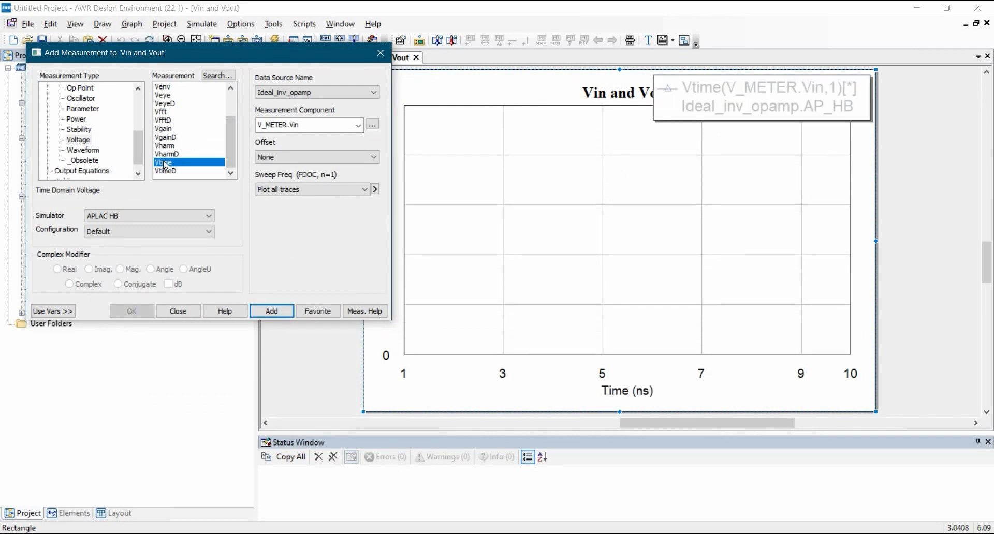
Add a second Vtime measurement for V_METER.VL to the graph and finish adding measurements.
click(373, 125)
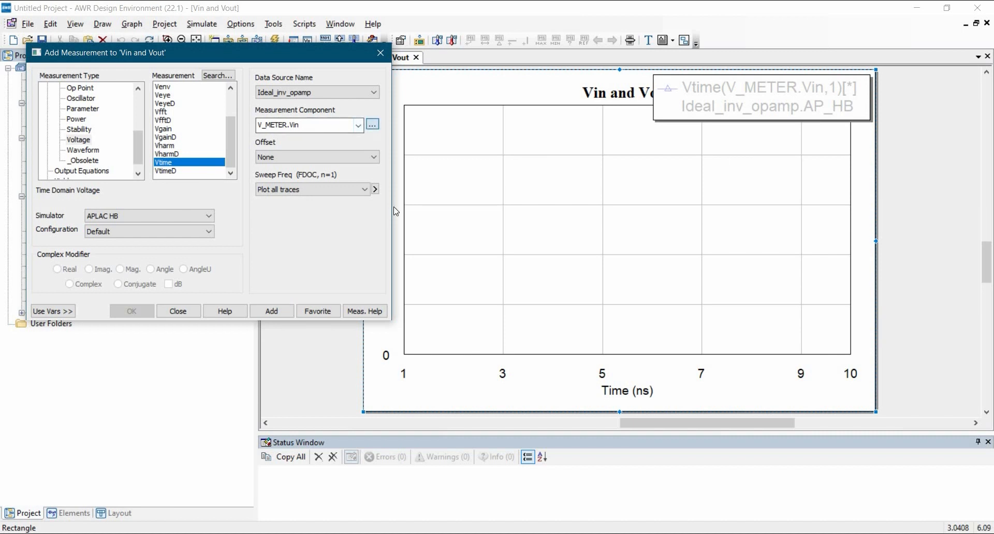
click(775, 357)
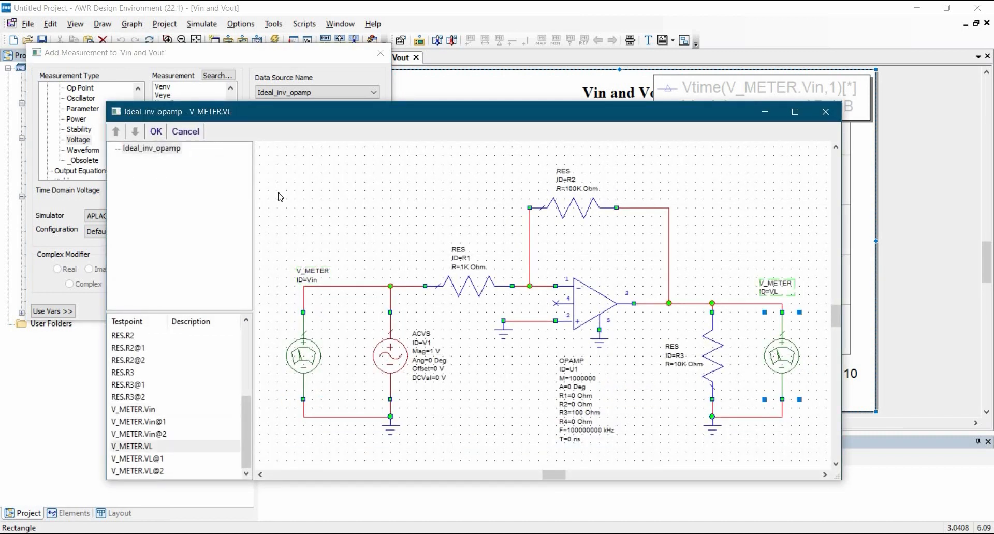
click(156, 131)
key(Return)
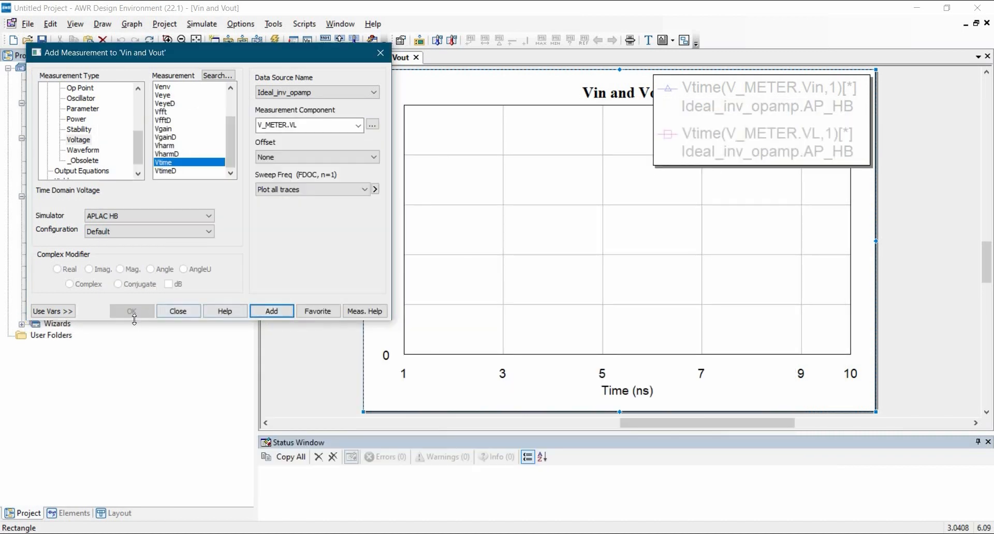
click(174, 312)
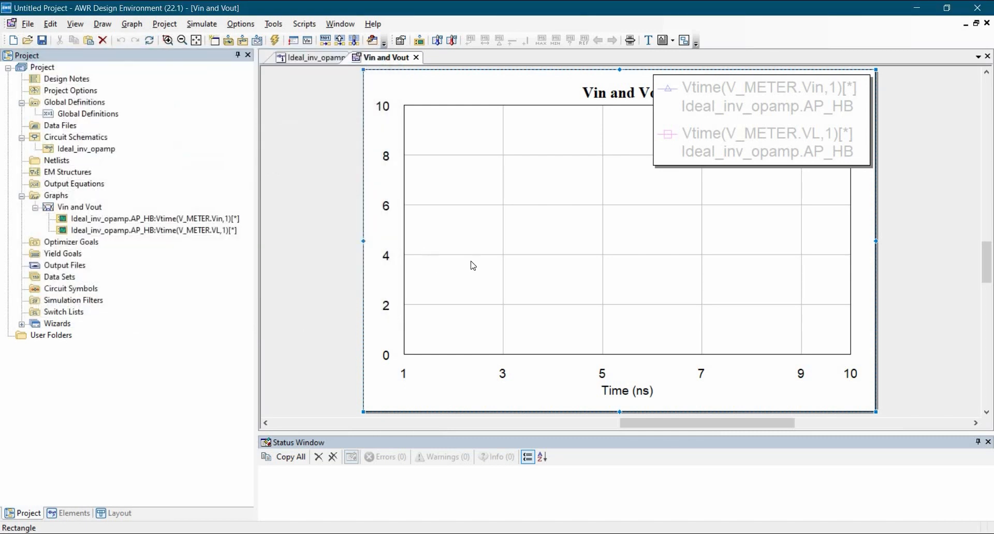
Run the simulation for the two voltage measurements and close the simulation window.
click(173, 230)
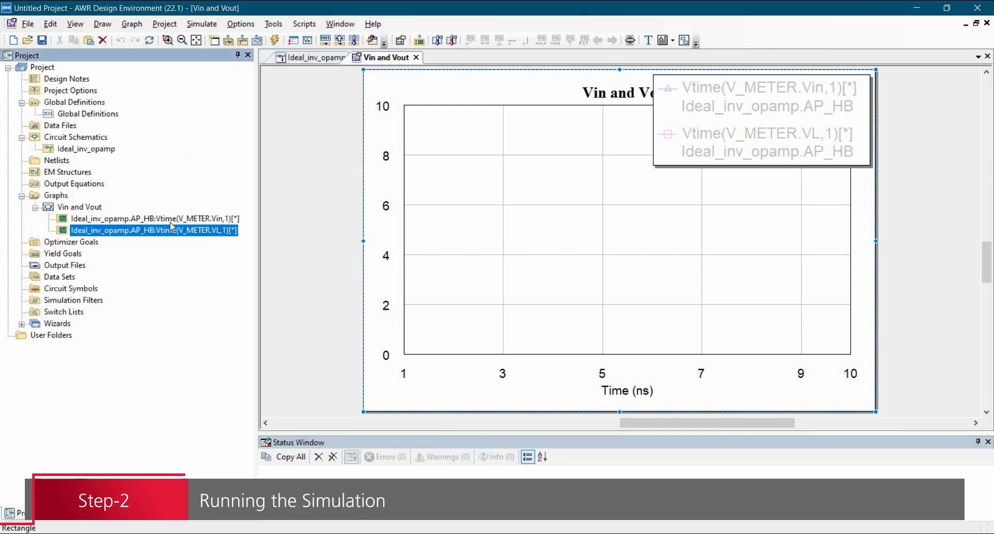
click(172, 223)
click(173, 230)
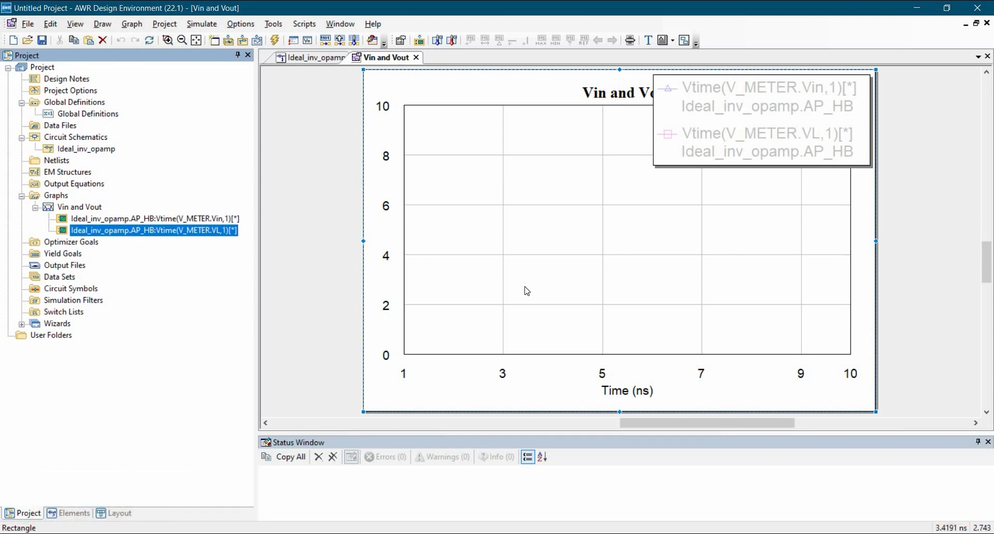
click(277, 41)
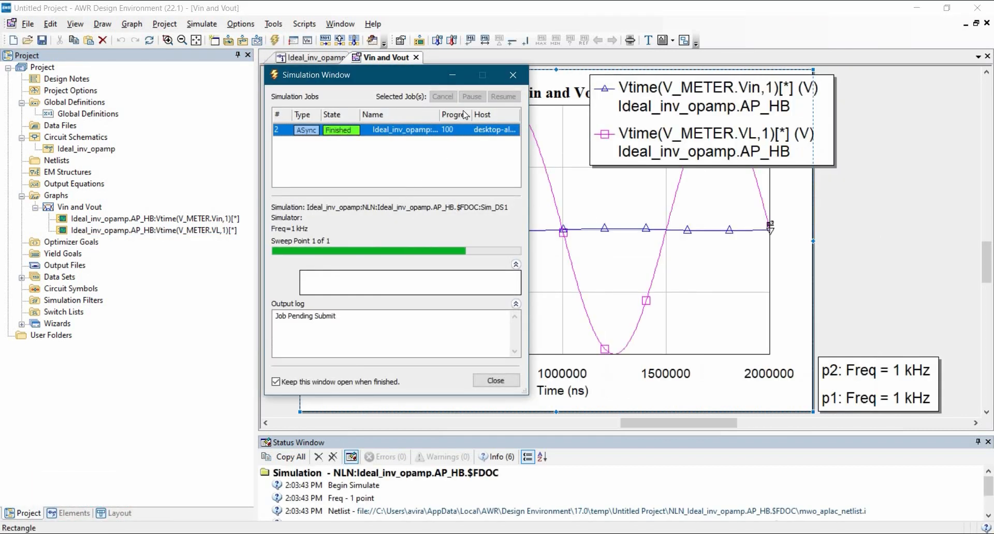
click(512, 75)
Shrink the graph legend so that it fits at the plot's upper right corner, clear of the title.
click(769, 156)
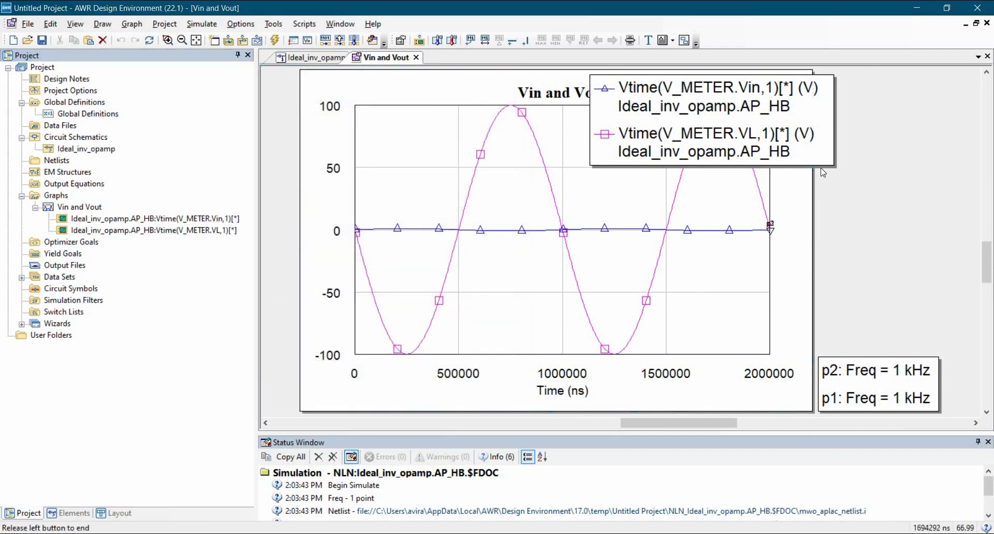
drag(835, 166, 758, 87)
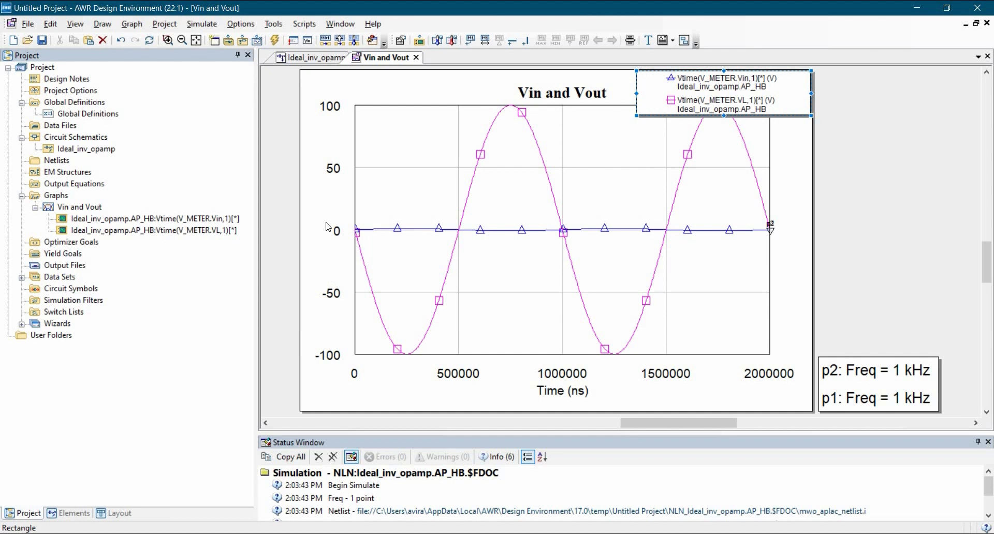
Assign the V_METER.VL measurement to the Right 1 axis in the plot options and apply the change.
right_click(400, 180)
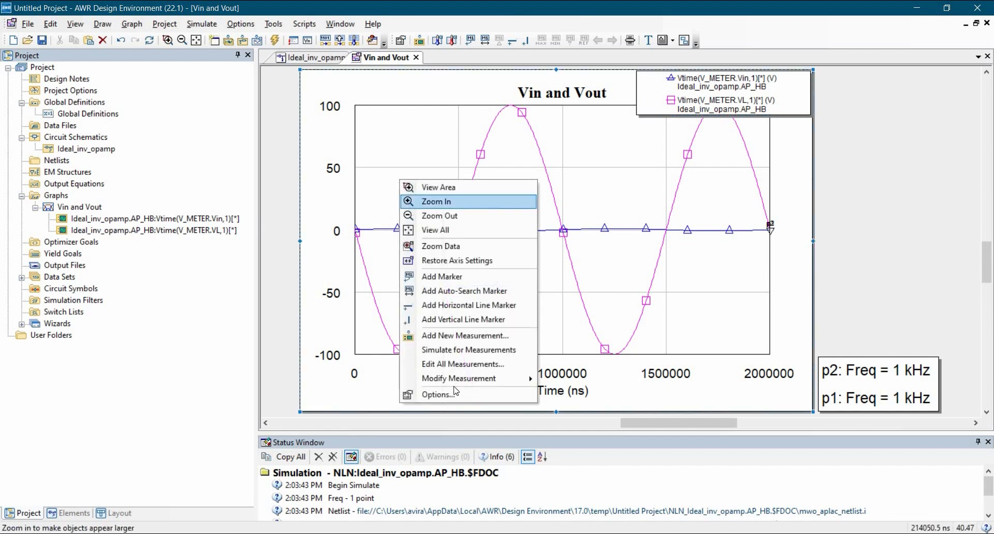
click(455, 395)
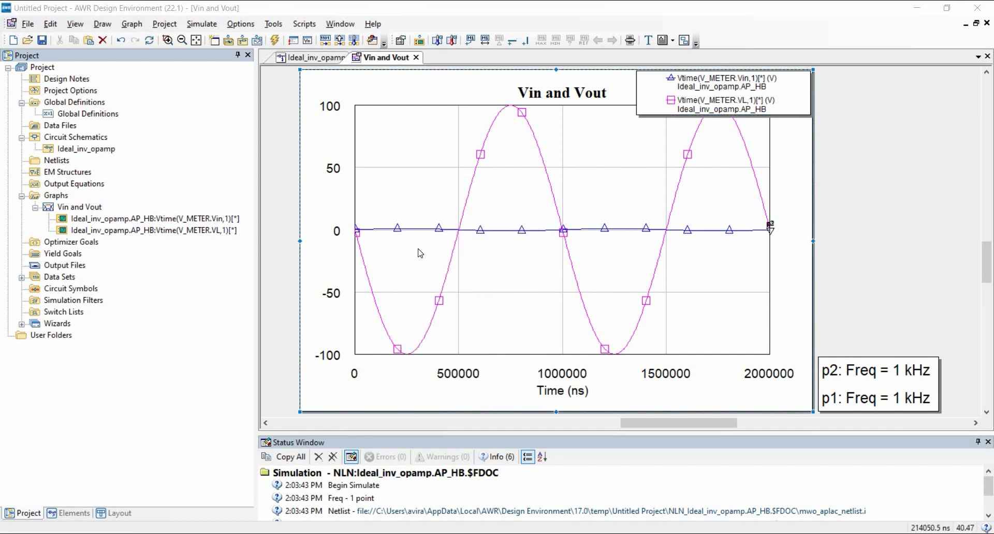
drag(174, 59, 356, 97)
click(430, 129)
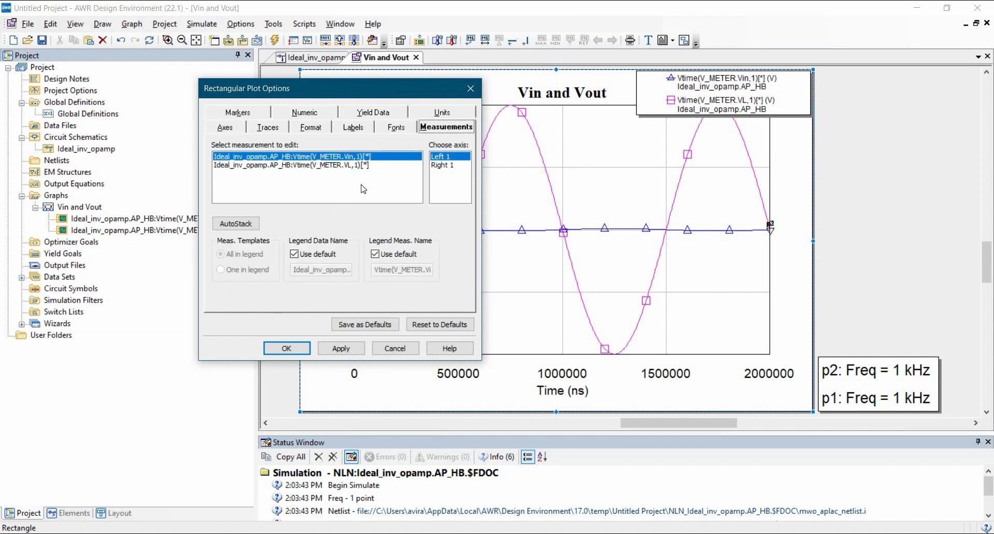
click(315, 157)
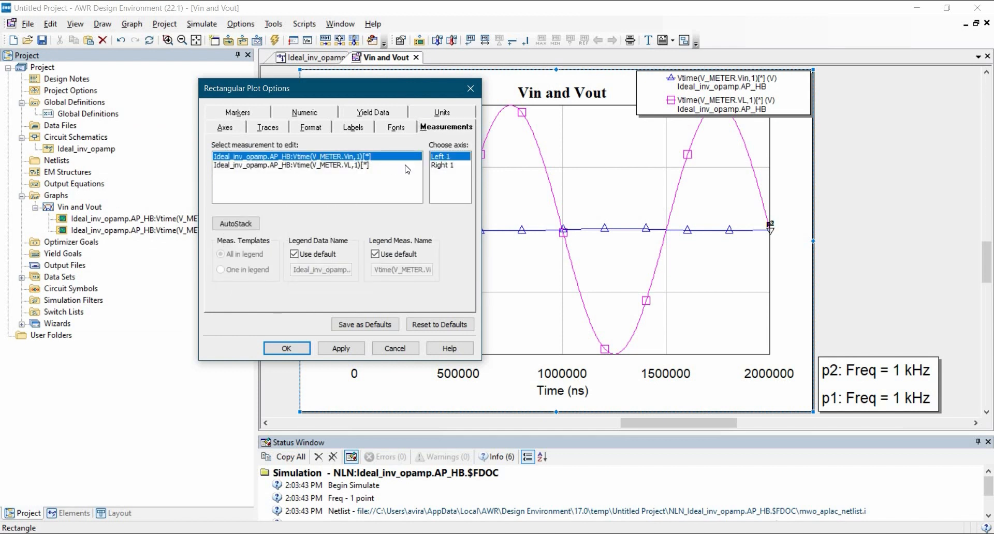
click(305, 166)
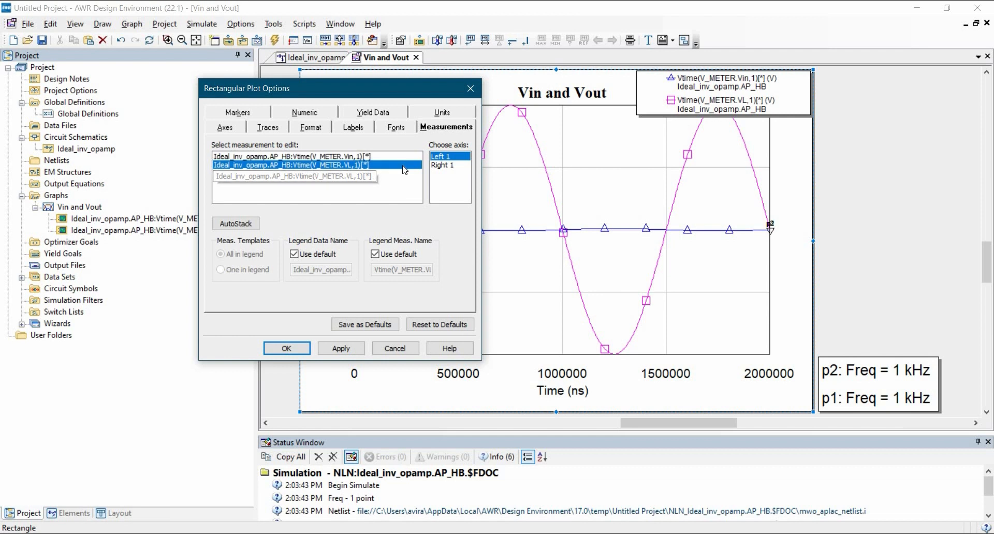
click(443, 165)
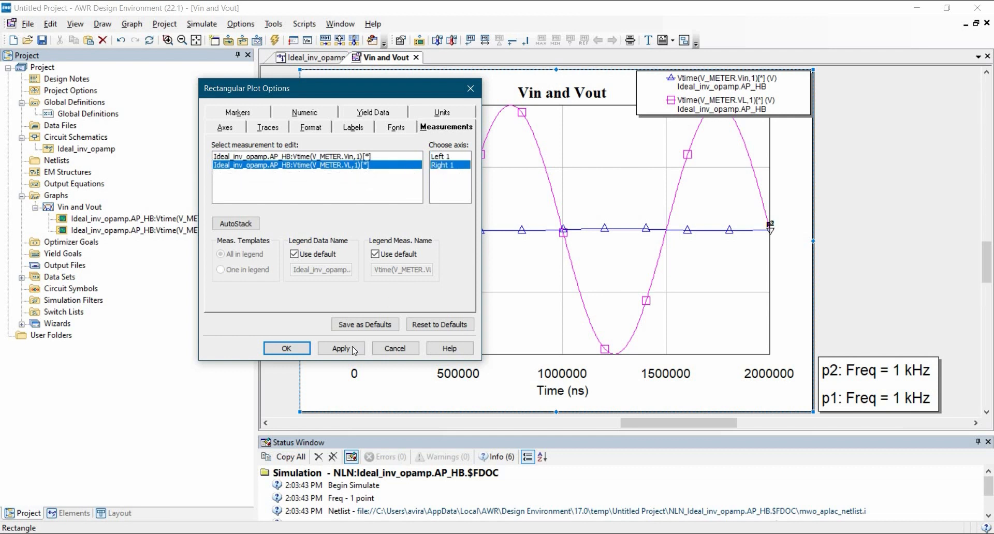
click(352, 346)
key(Return)
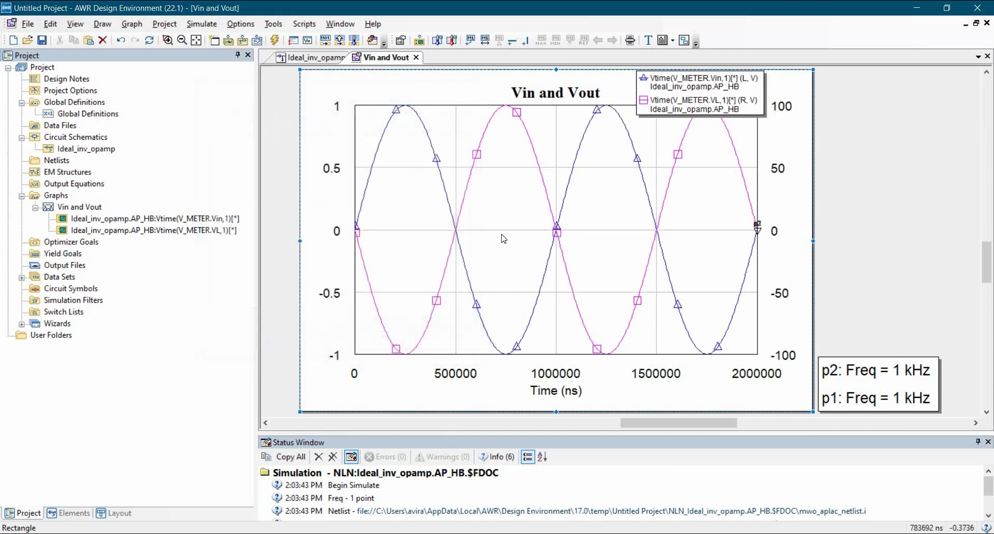
Move the legend off the curves to below the plot's lower left corner.
drag(697, 88, 375, 400)
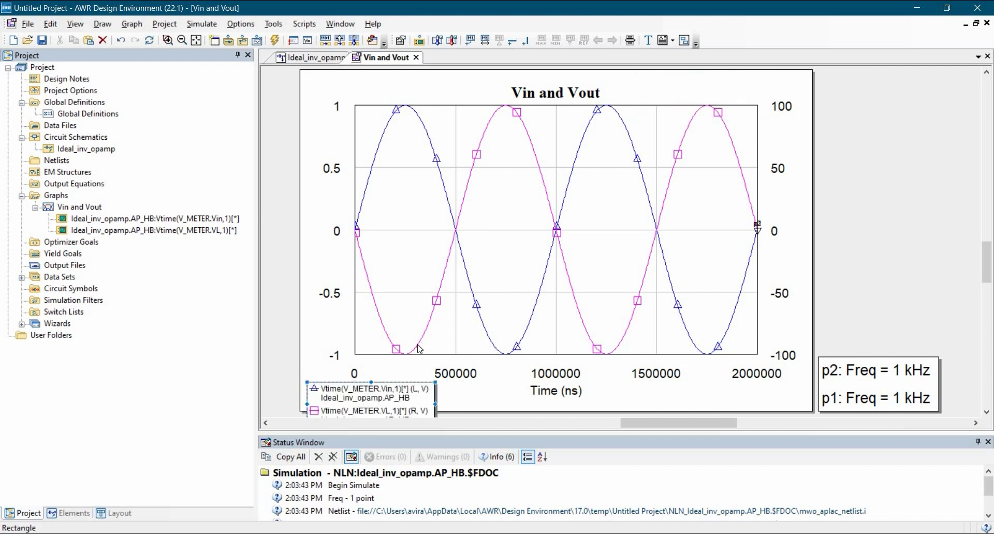
click(364, 265)
mouse_move(350, 410)
mouse_down()
mouse_move(342, 399)
mouse_move(328, 407)
mouse_move(355, 422)
mouse_up()
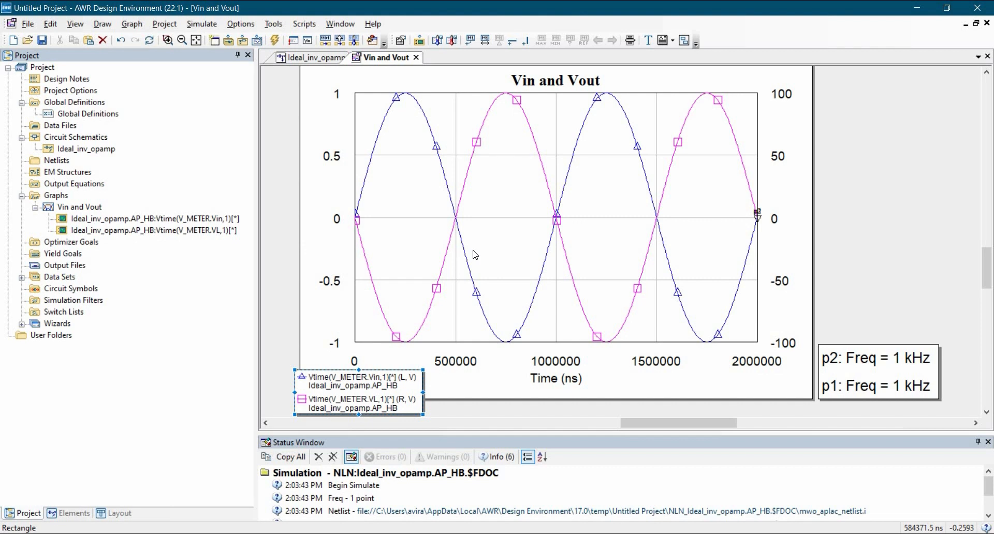
Add a marker at the first positive peak of the Vin trace, at about 252000 ns, and place its label just below the peak.
right_click(495, 228)
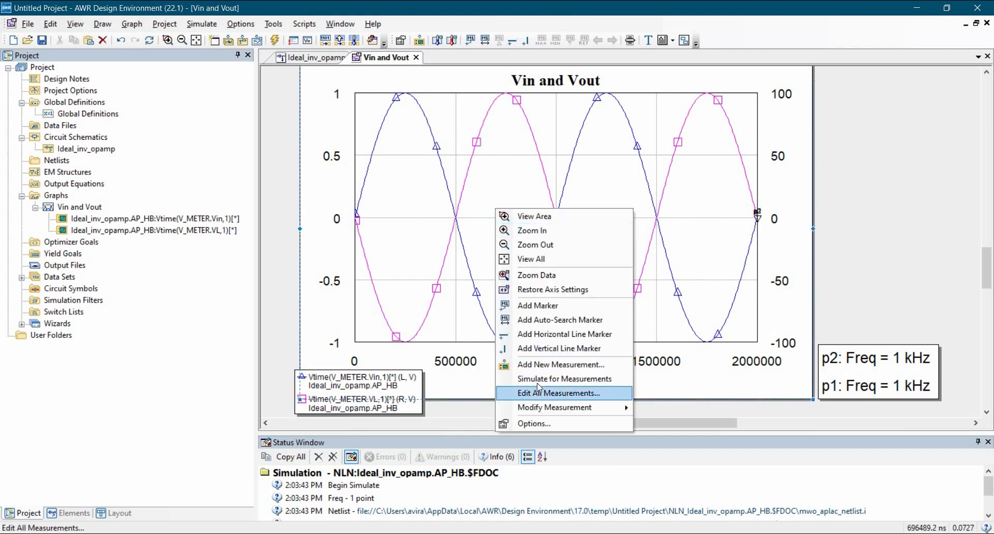
click(538, 306)
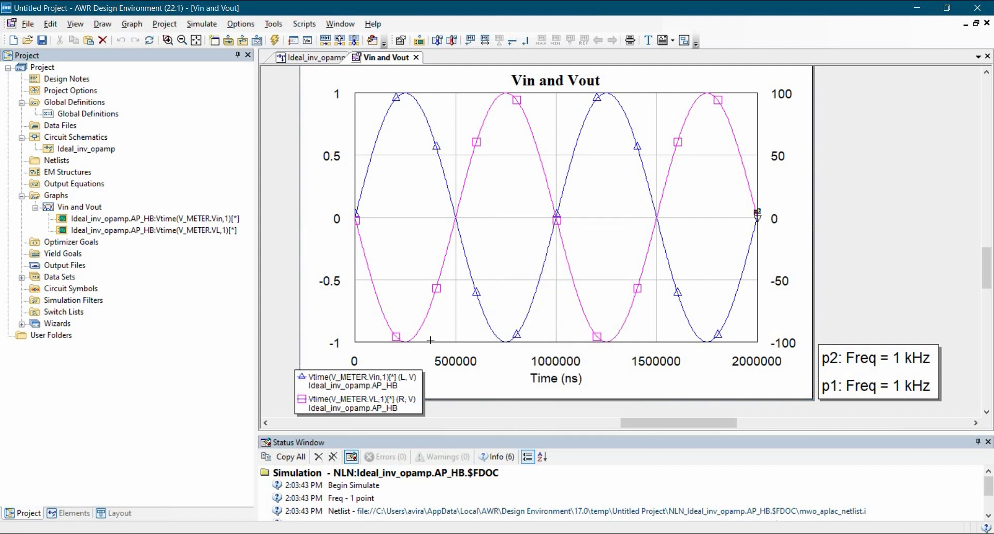
click(406, 92)
scroll(465, 118, up, 1)
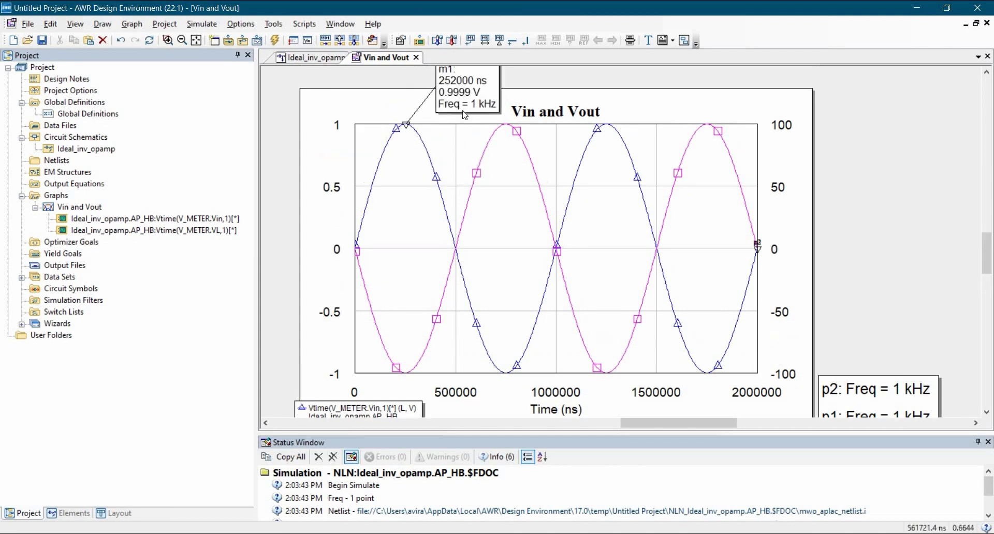
mouse_move(464, 116)
mouse_down()
mouse_move(425, 171)
mouse_move(370, 217)
mouse_up()
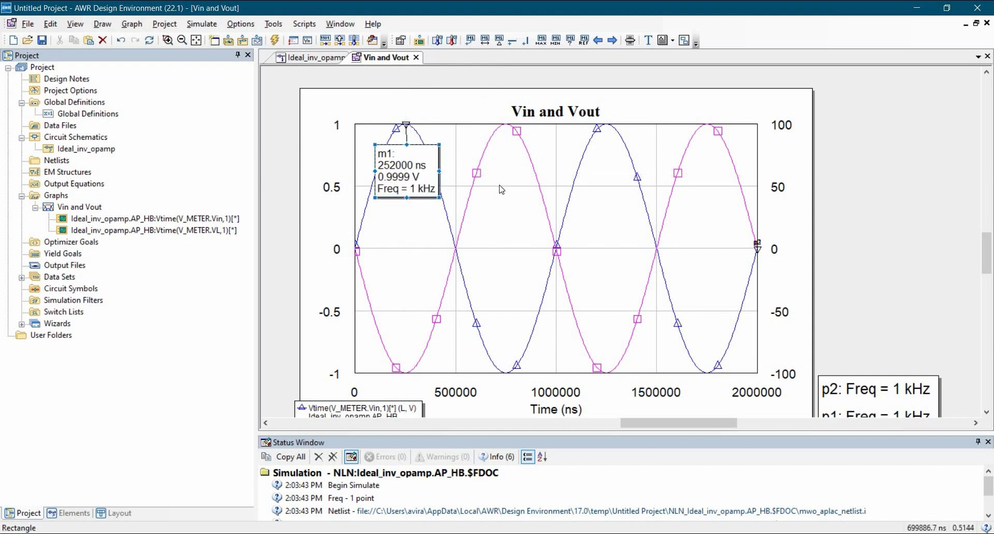
Add a marker at the first positive peak of the VL trace, at about 749305 ns, and place its label just below the peak.
right_click(506, 155)
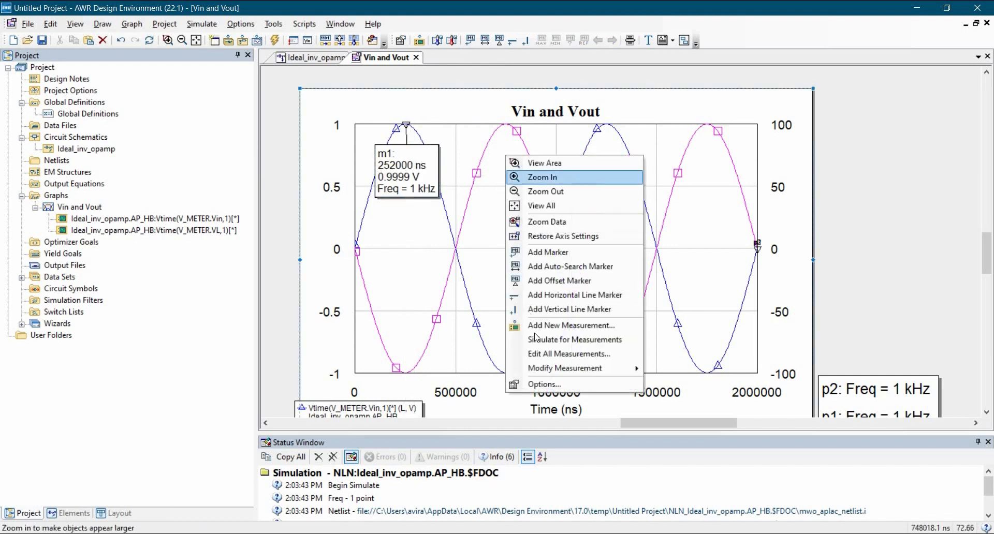
click(547, 252)
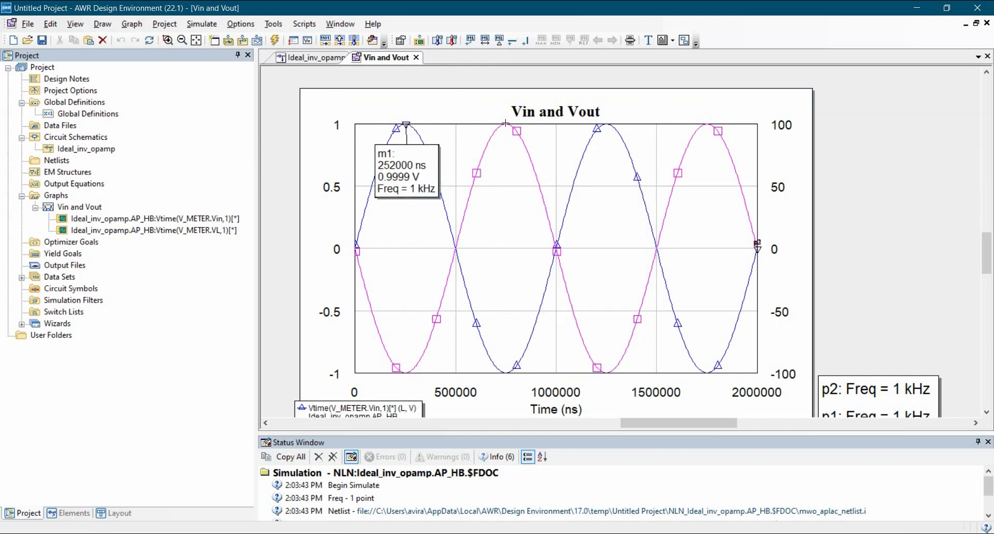
mouse_move(506, 134)
mouse_down()
mouse_move(579, 106)
mouse_move(575, 131)
mouse_move(530, 176)
mouse_up()
drag(541, 217, 541, 219)
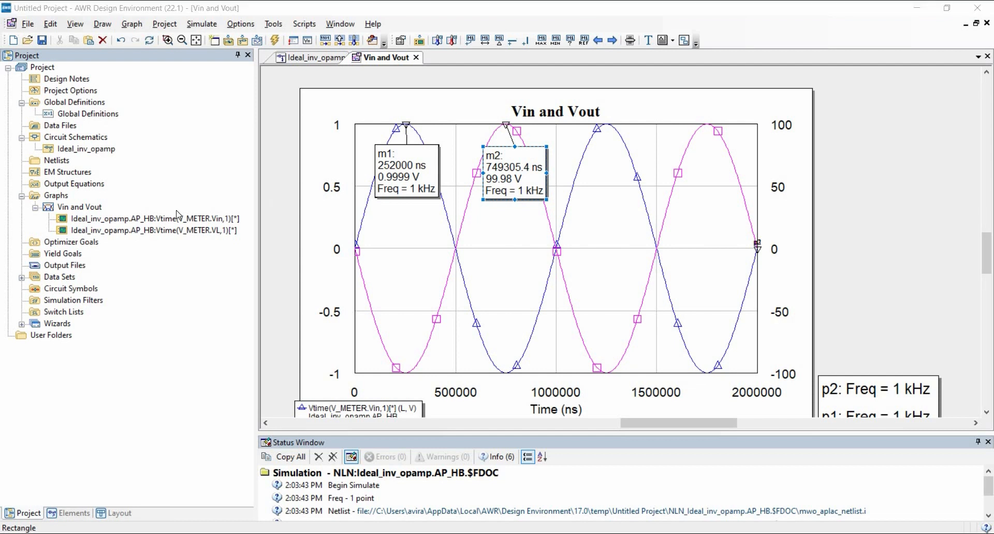
Open the Ideal_inv_opamp schematic and duplicate it within the project.
double_click(84, 148)
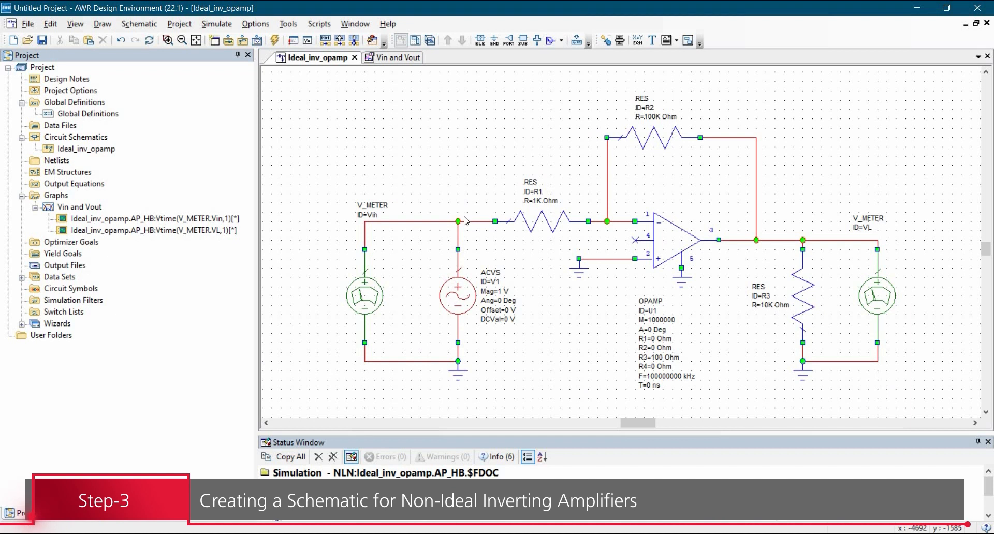
click(673, 249)
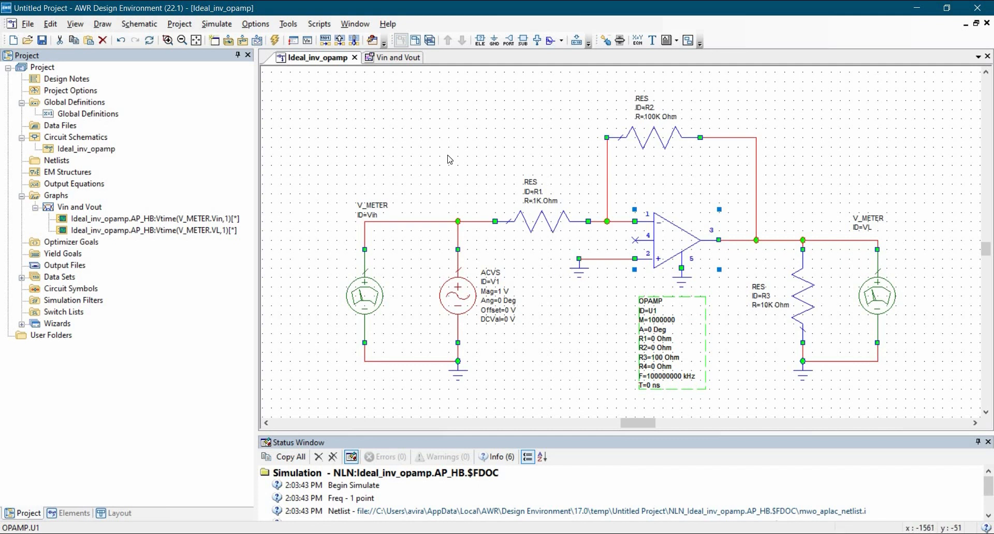
click(82, 150)
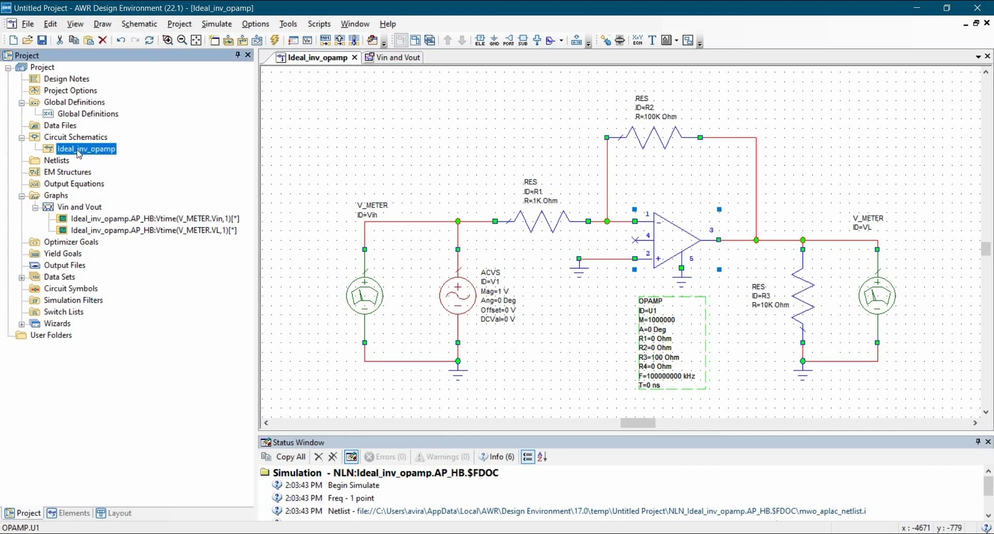
right_click(79, 153)
click(109, 233)
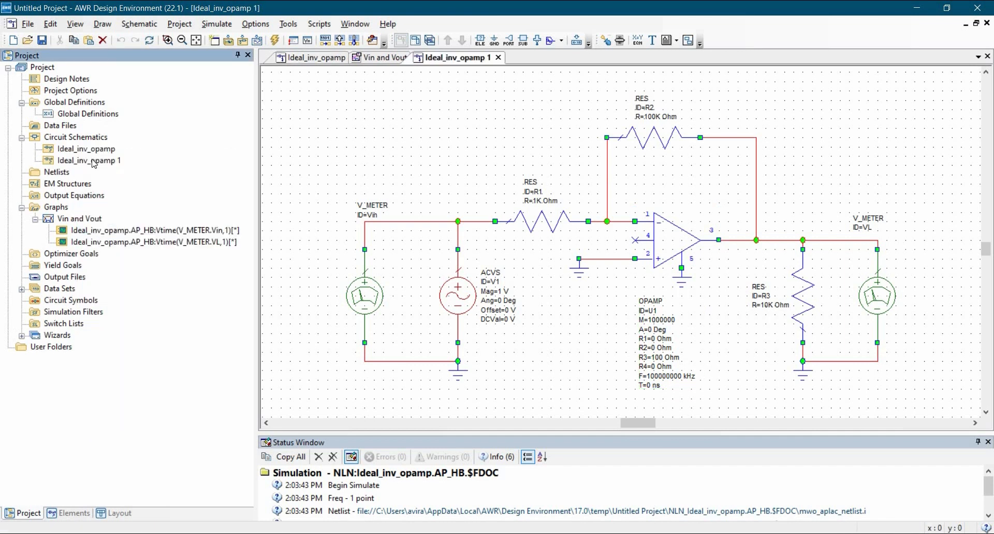
Rename the duplicated schematic to NonIdeal_inv_opamp.
right_click(93, 162)
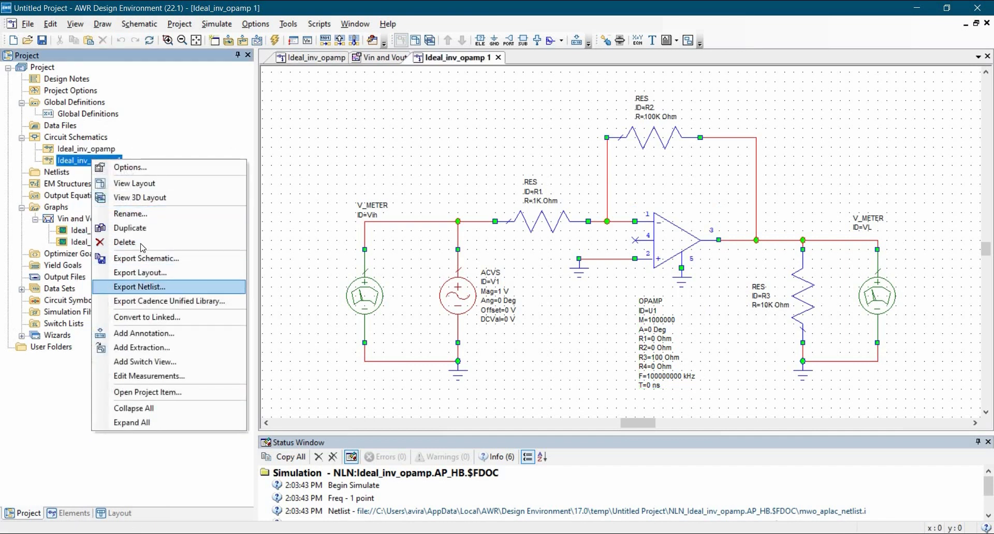
click(162, 214)
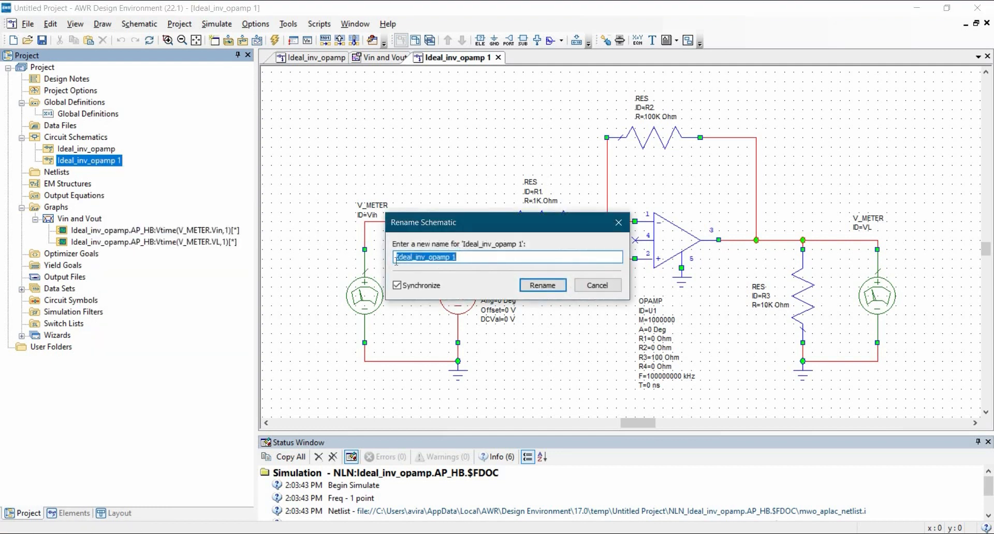
click(396, 259)
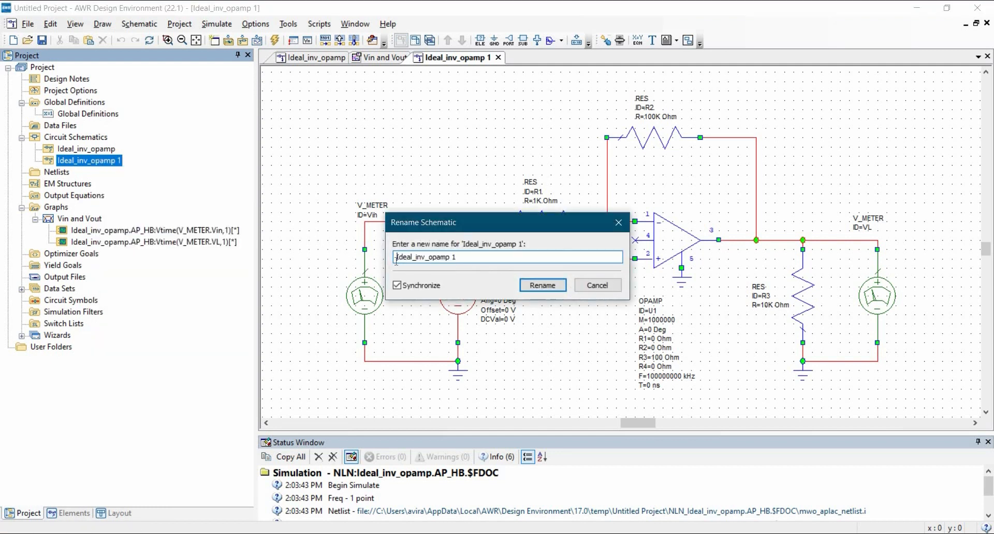
text(Non)
key(BackSpace)
key(BackSpace)
key(Return)
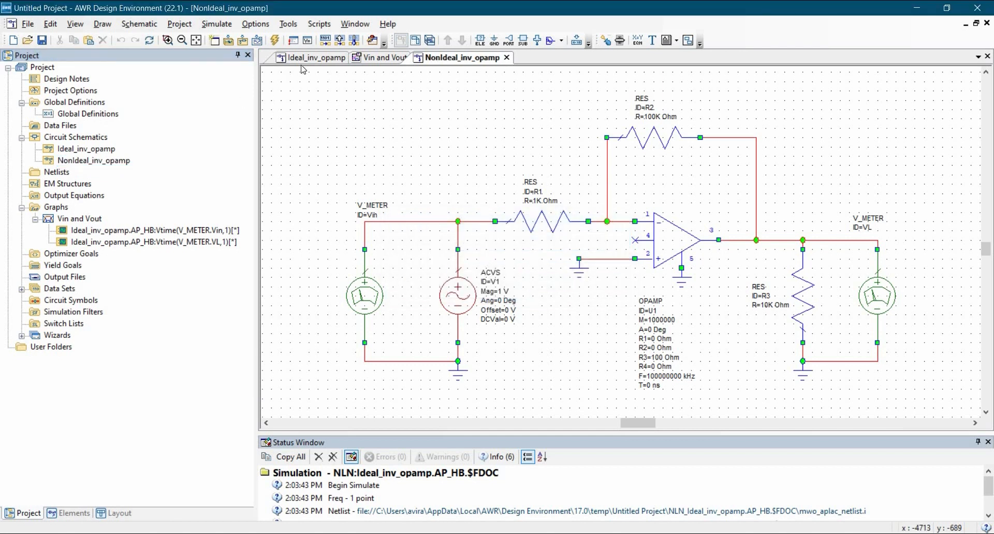
Close the Ideal_inv_opamp schematic and the Vin and Vout graph, leaving only the NonIdeal_inv_opamp schematic open.
click(339, 59)
click(355, 57)
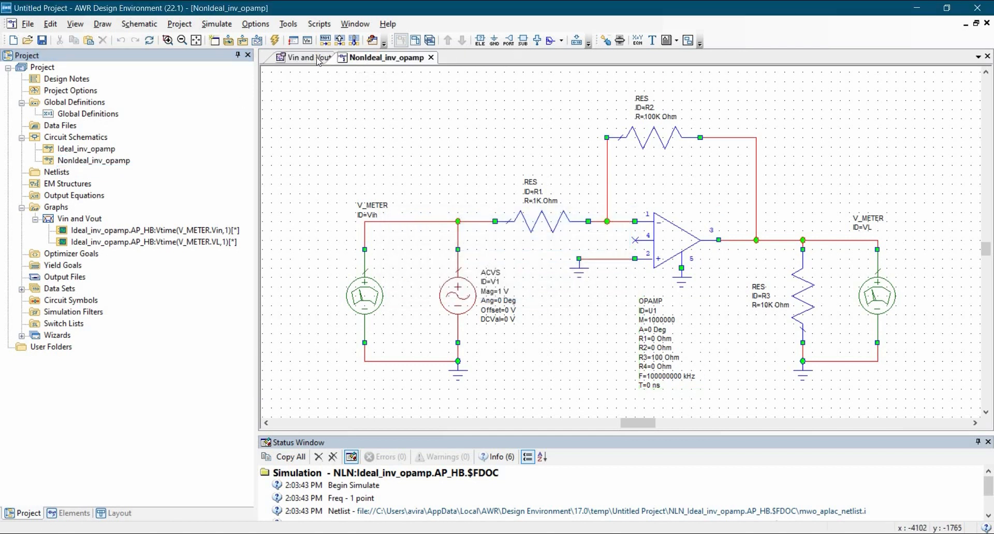
click(321, 60)
click(344, 57)
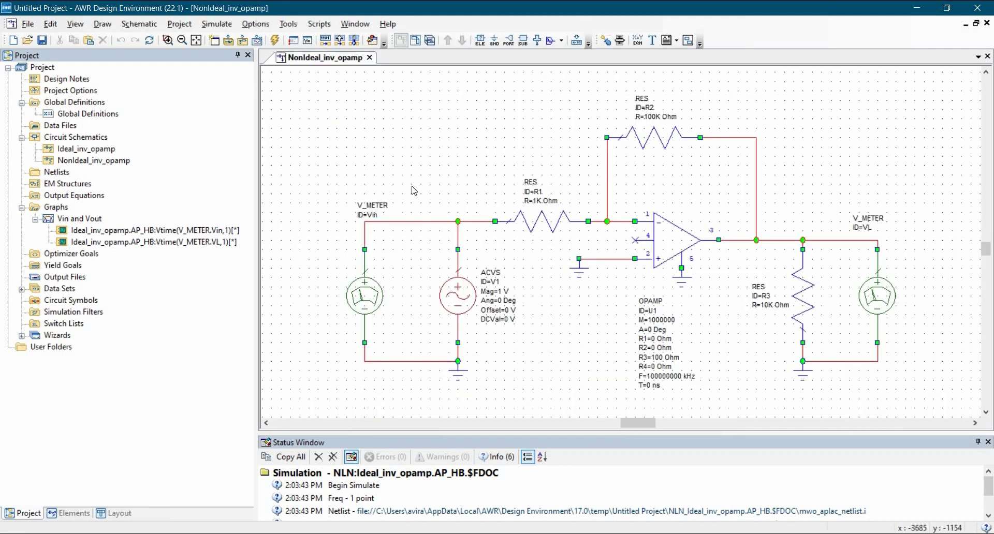
Delete the ideal op-amp and its two ground symbols from the NonIdeal_inv_opamp schematic.
click(667, 248)
key(Delete)
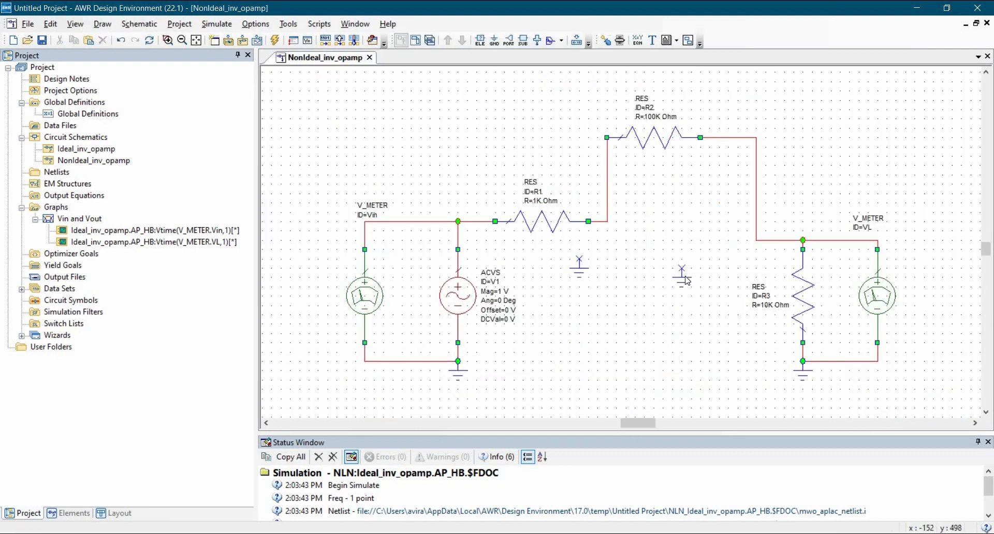
click(684, 276)
key(Delete)
click(582, 270)
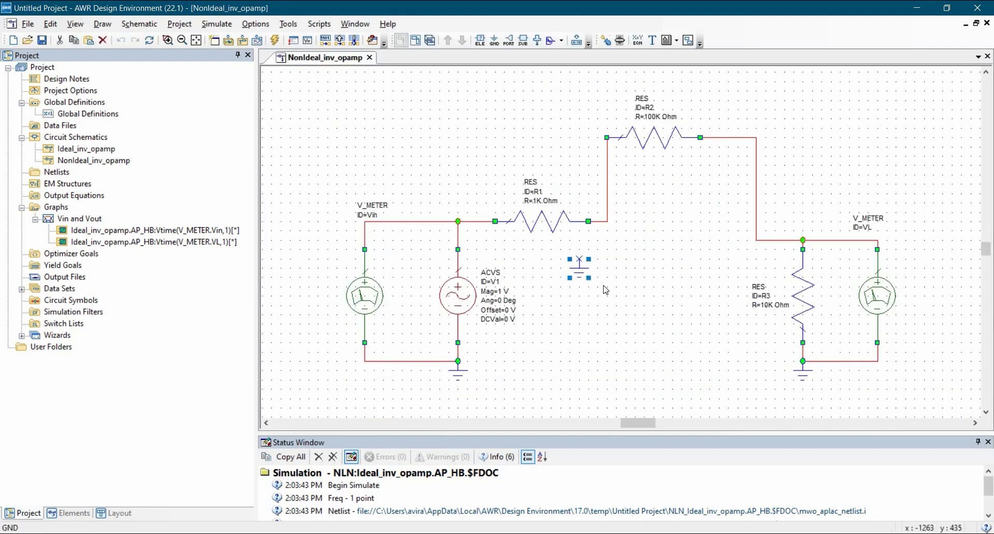
key(Delete)
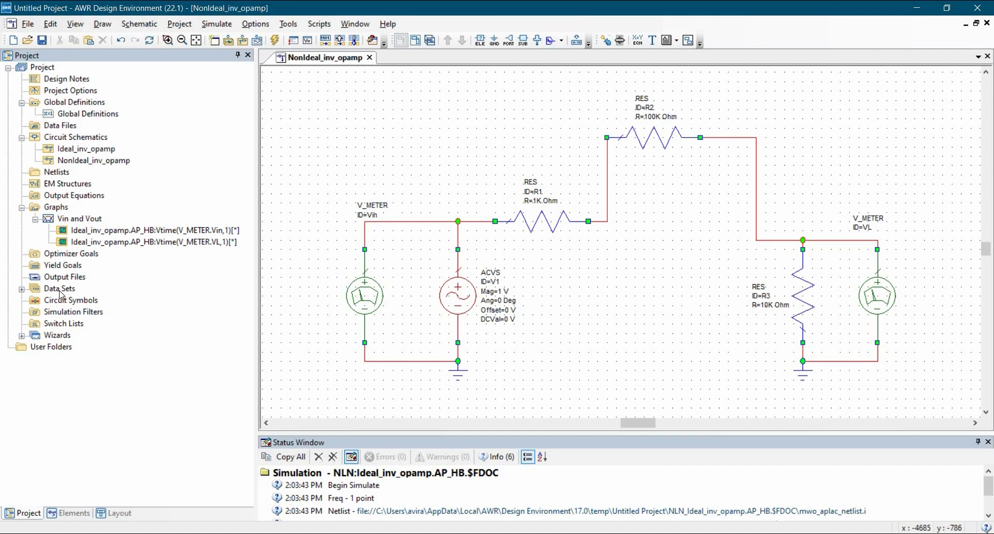
Import lm741.lib from the Tutorial-11 LM741 folder into the project's netlists as a PSPICE file.
click(57, 173)
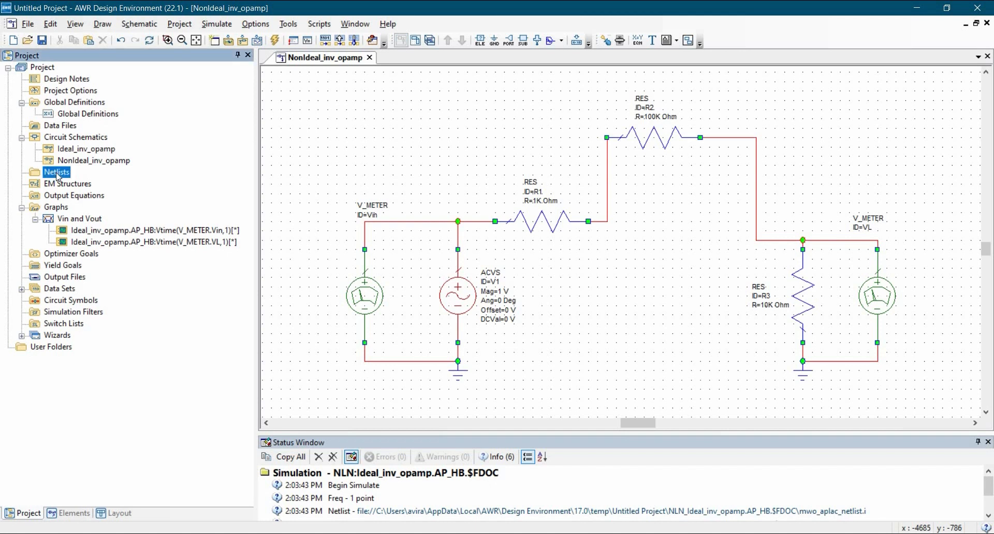
right_click(58, 177)
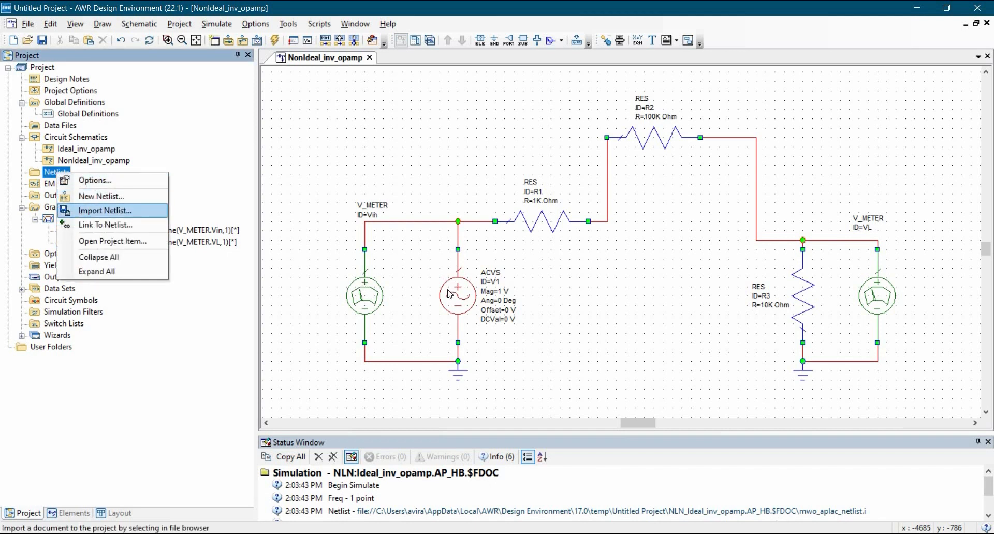
key(Return)
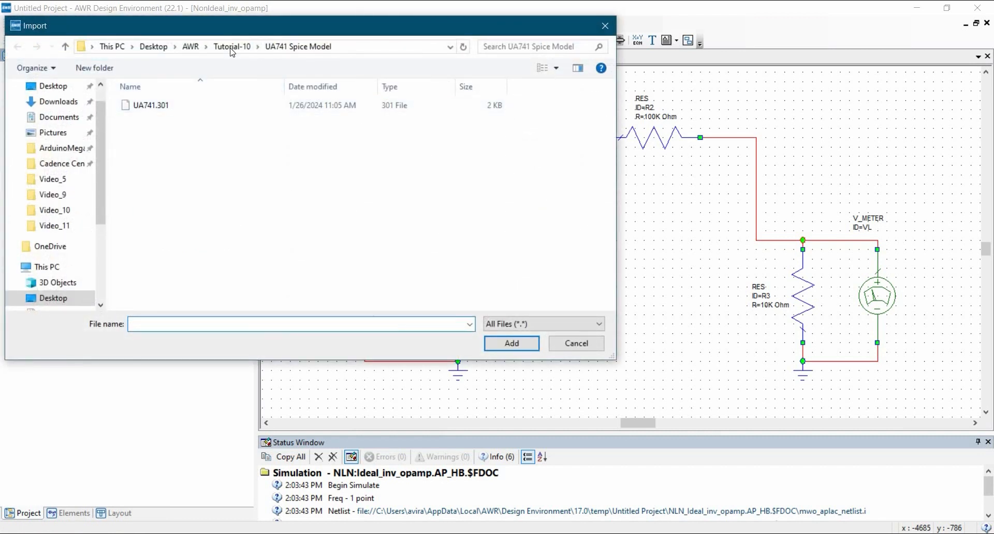
key(alt+Up)
key(alt+Up)
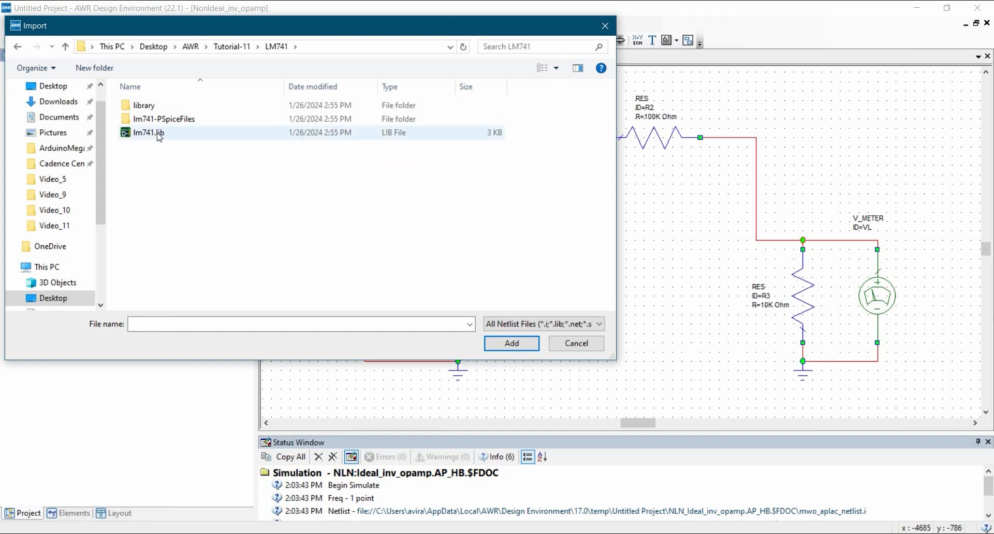
click(149, 136)
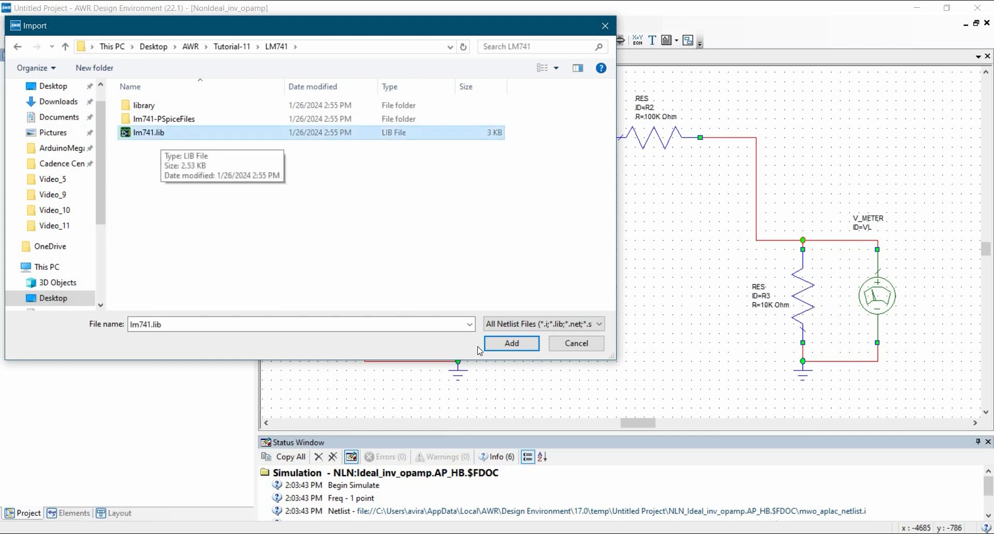
click(511, 344)
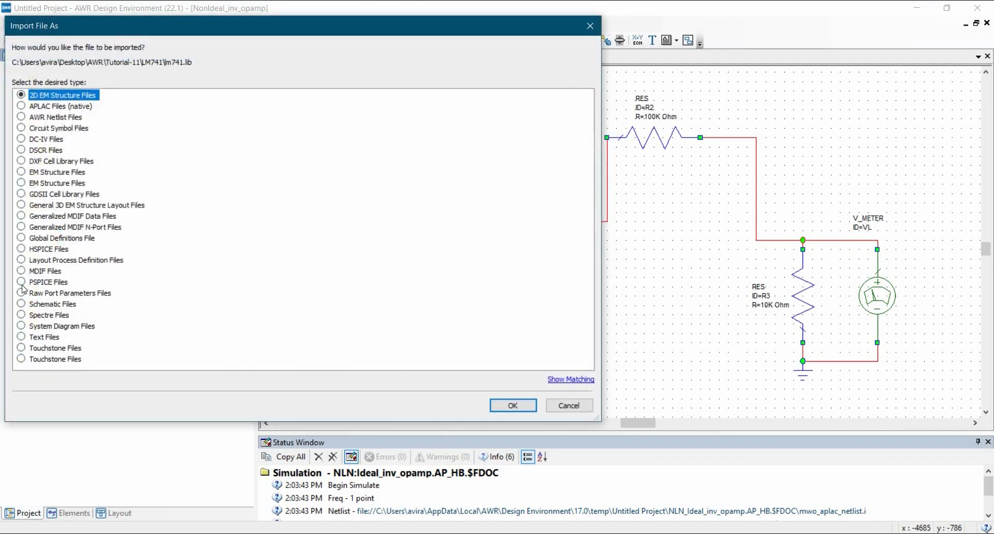
click(43, 284)
click(512, 406)
Look through the imported LM741 netlist, from its pin connections to the output stage, and close it.
scroll(515, 300, down, 1)
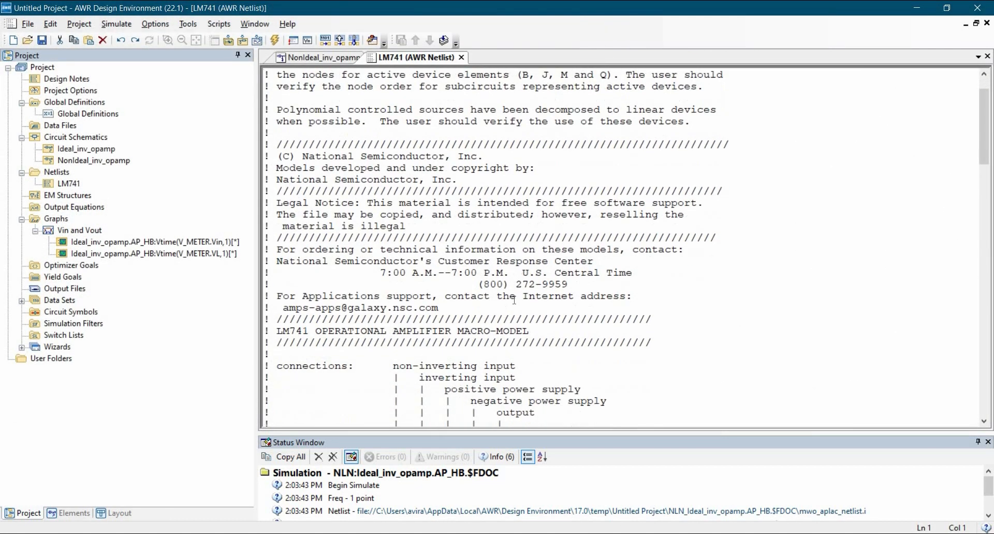
scroll(514, 300, down, 20)
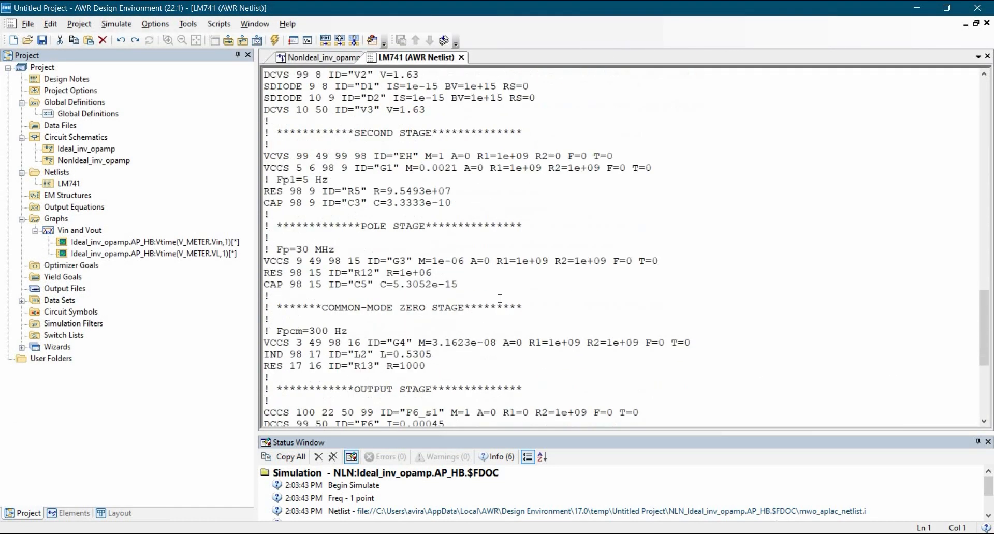
scroll(500, 299, down, 6)
scroll(459, 234, up, 20)
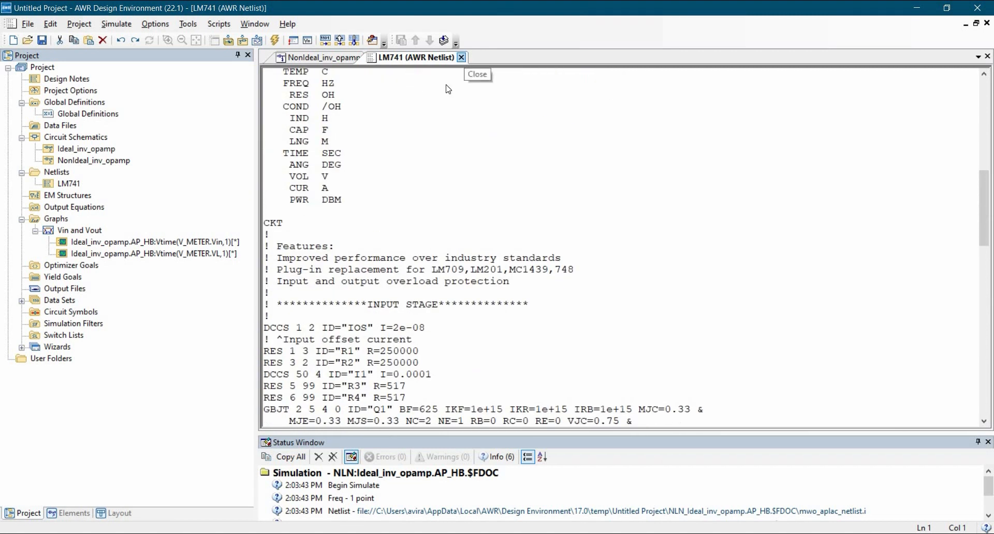
click(461, 57)
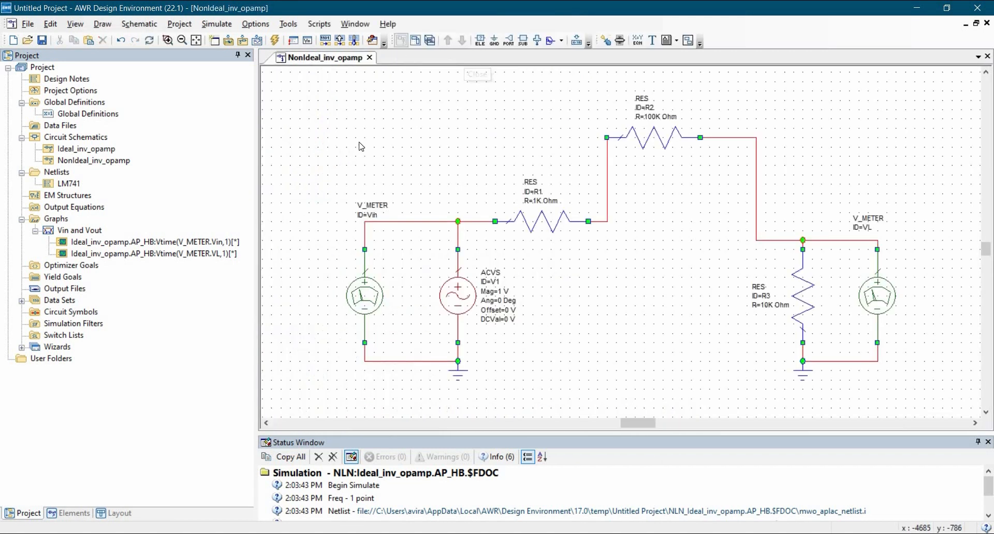
Add the LM741 netlist as a subcircuit with normal grounding and place it below R2, between R1 and R3.
click(523, 40)
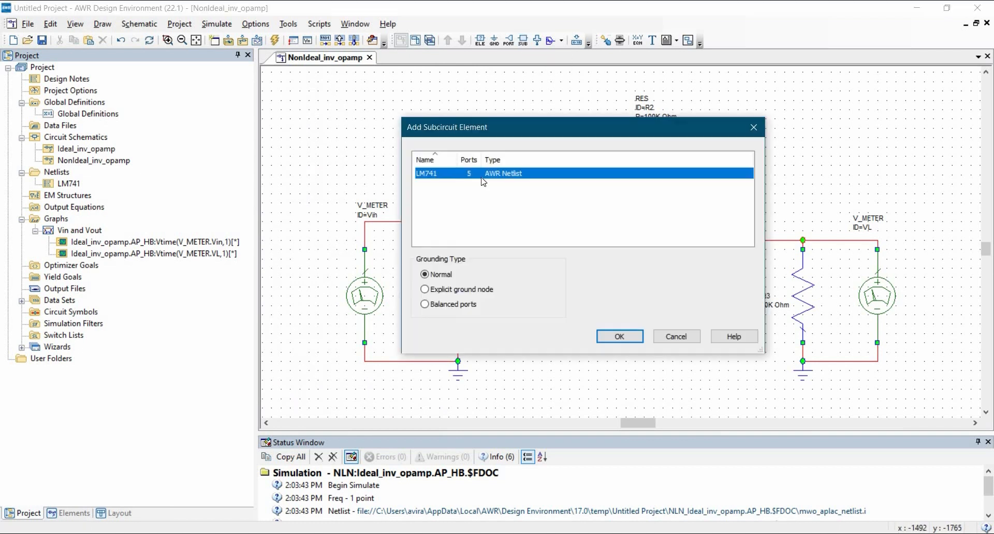
click(609, 337)
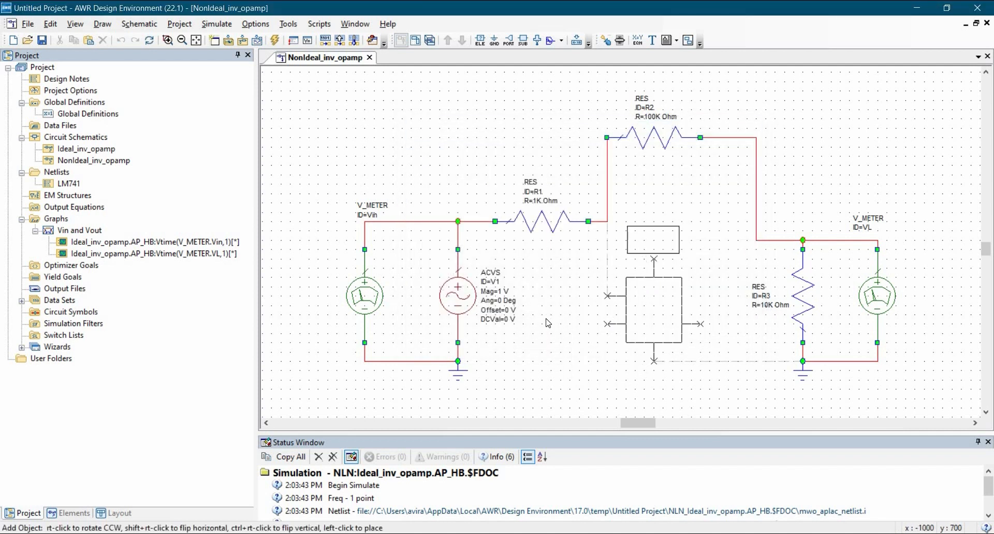
click(641, 309)
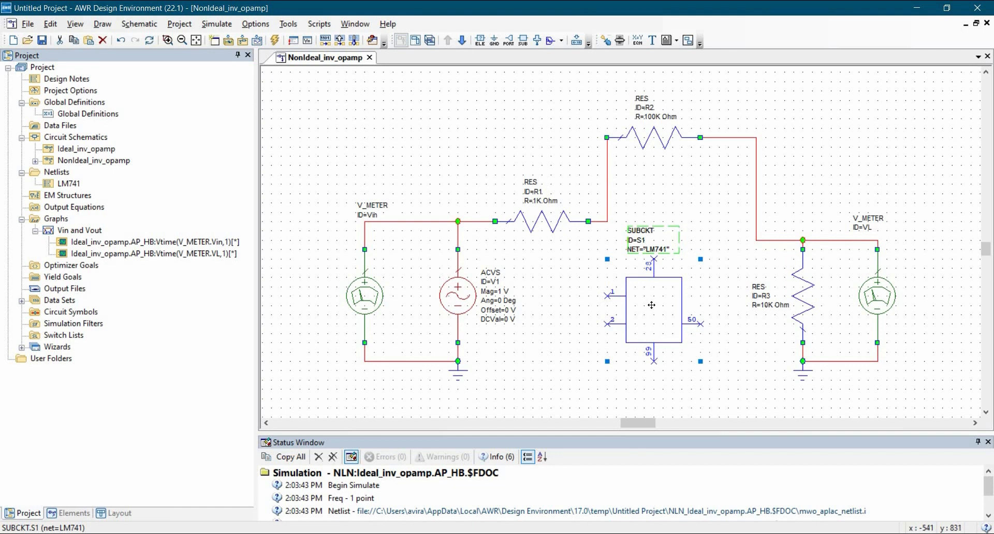
right_click(647, 308)
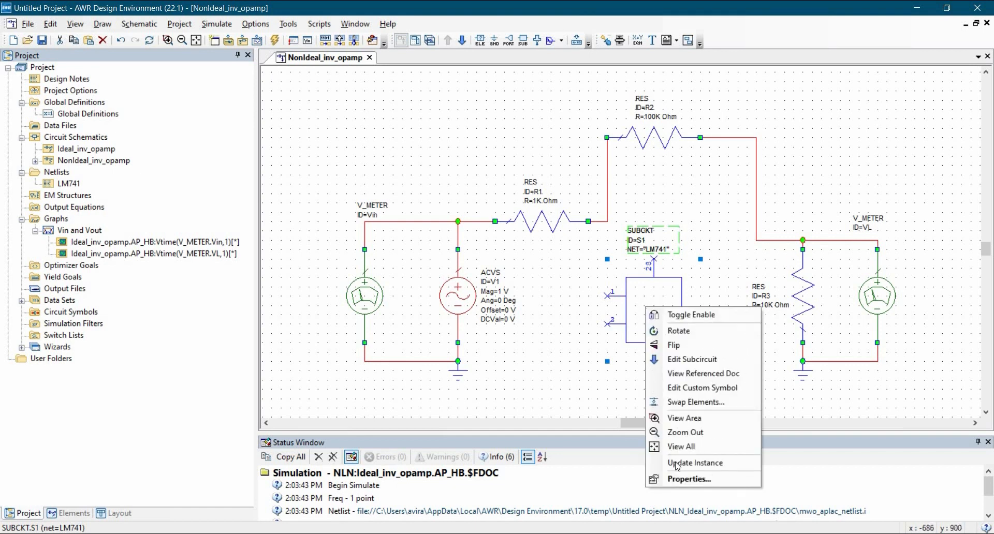
click(686, 479)
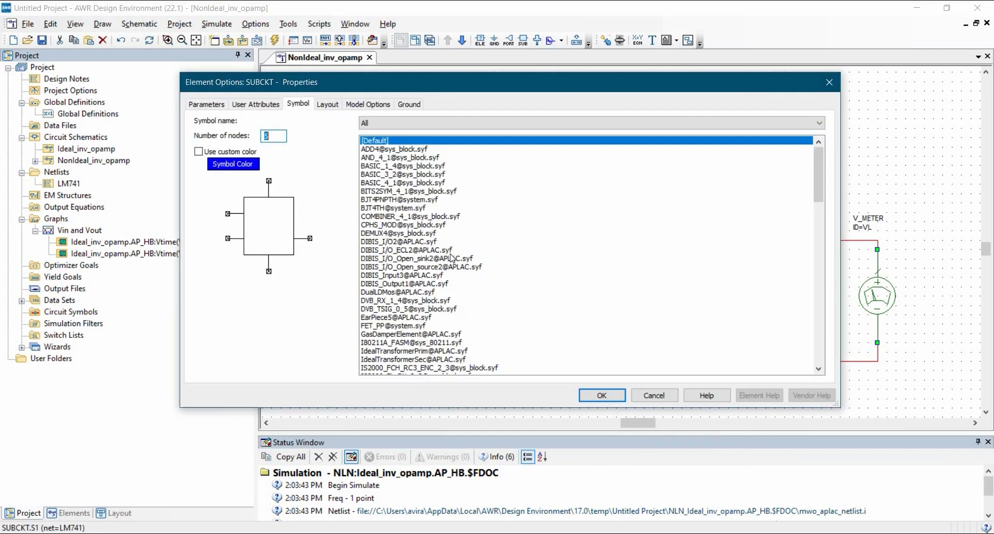
scroll(452, 258, down, 12)
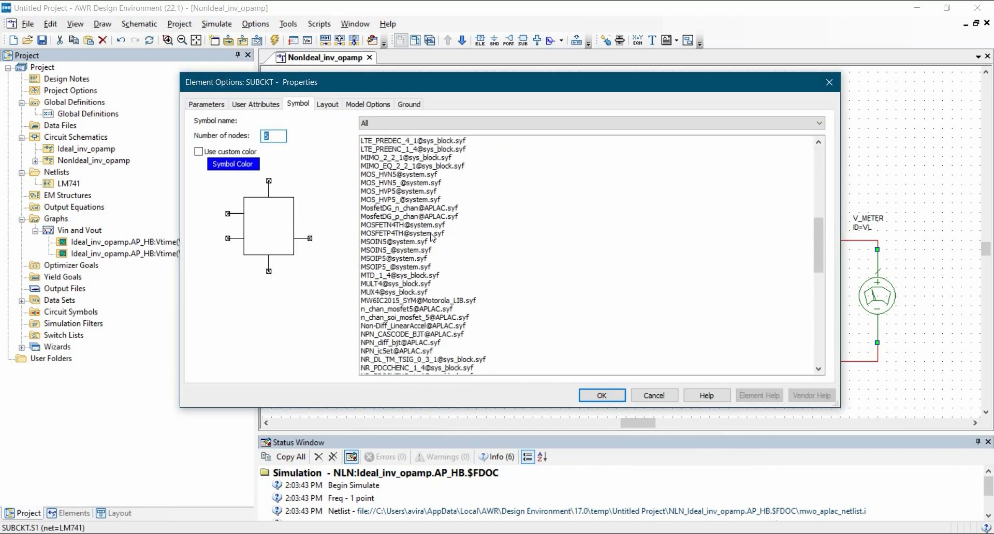
scroll(451, 285, down, 9)
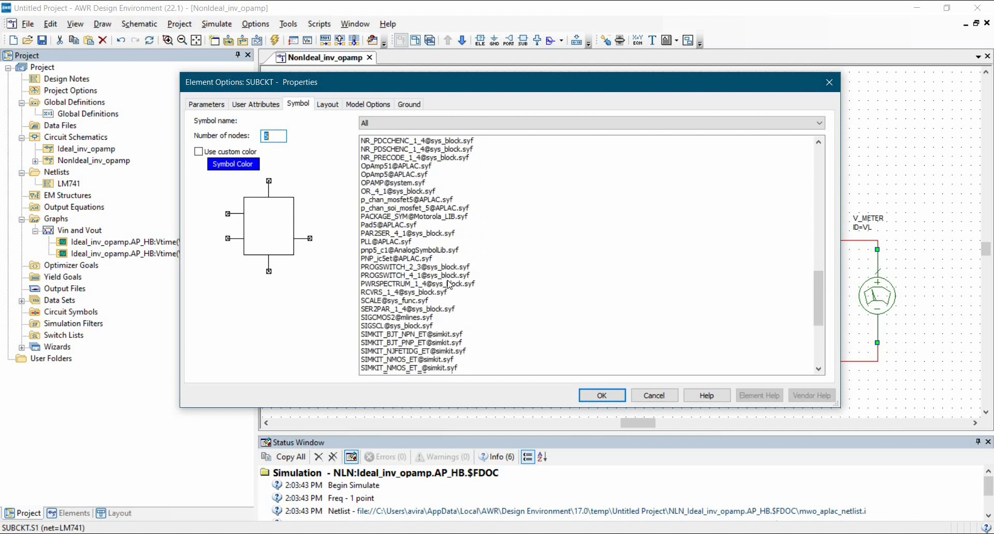
scroll(448, 285, down, 6)
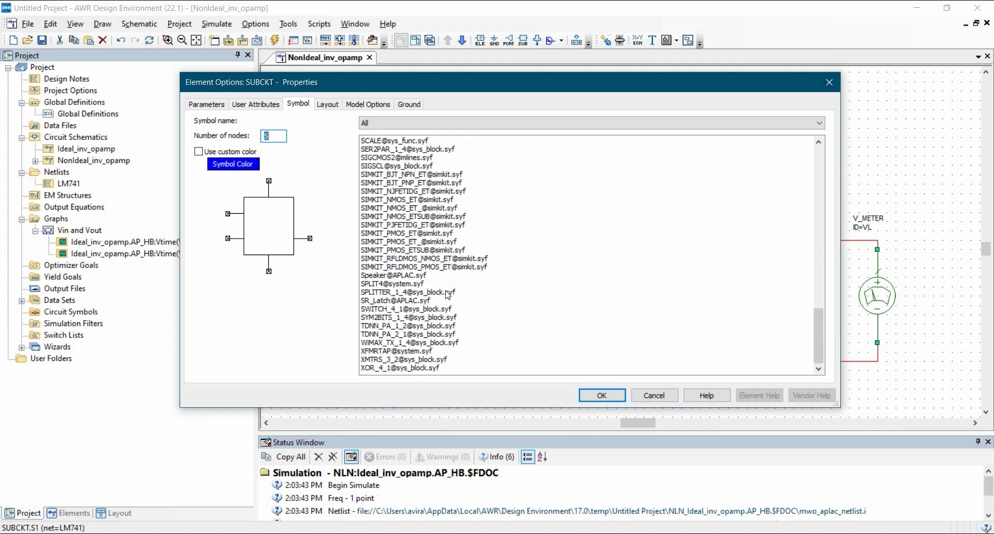
scroll(430, 279, up, 8)
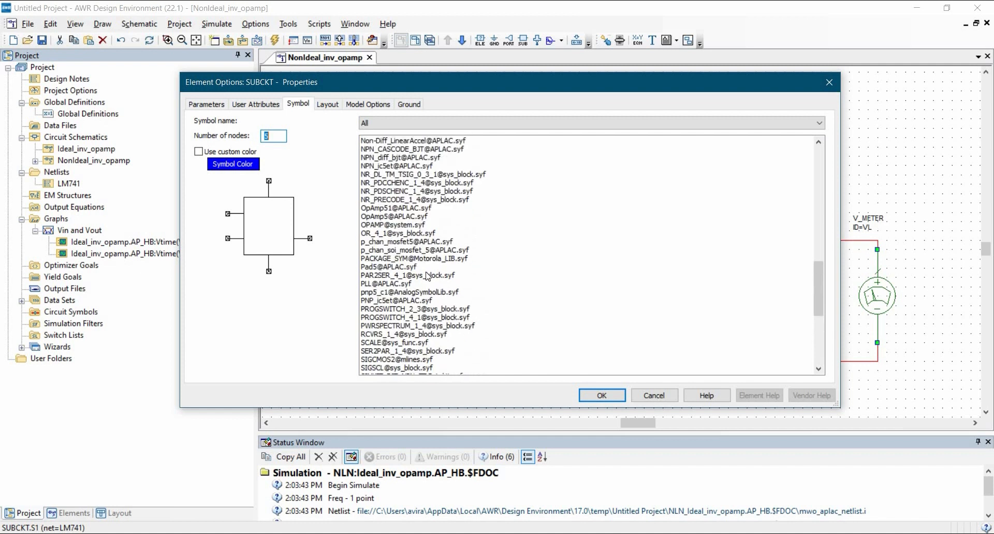
scroll(404, 279, up, 2)
click(410, 268)
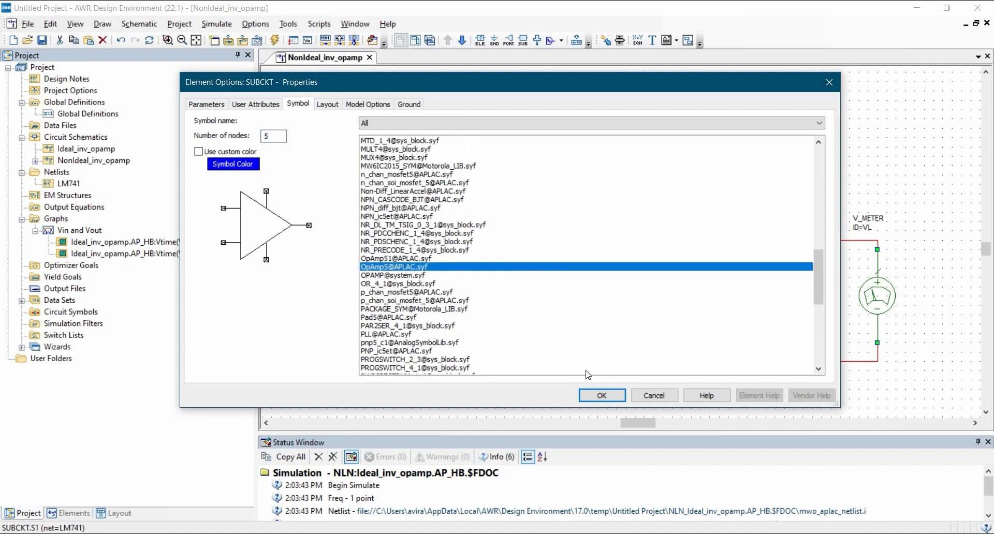
click(602, 395)
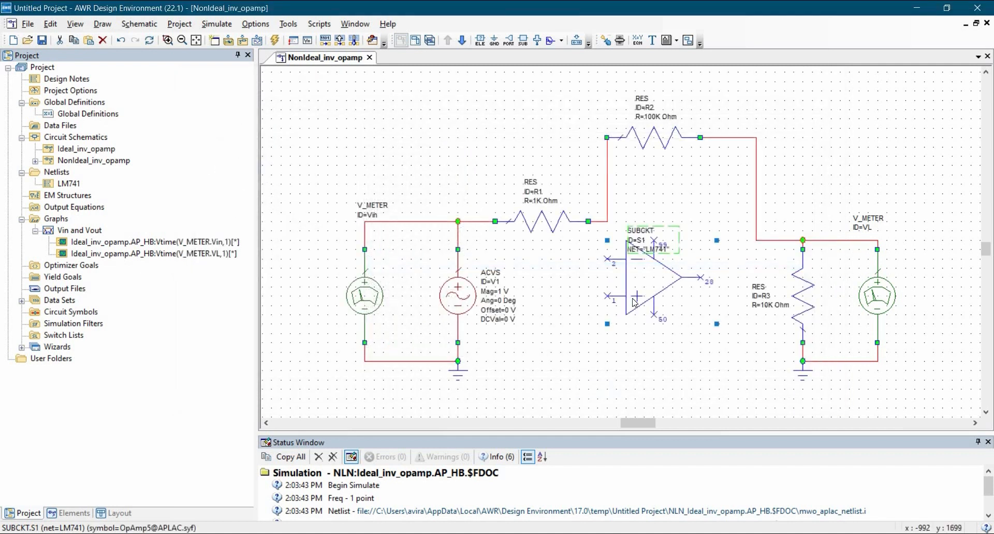
Move the LM741 label below its symbol and shift the op-amp up so its inverting input joins the R1–R2 node.
click(640, 235)
drag(640, 235, 638, 372)
drag(650, 282, 650, 245)
click(566, 270)
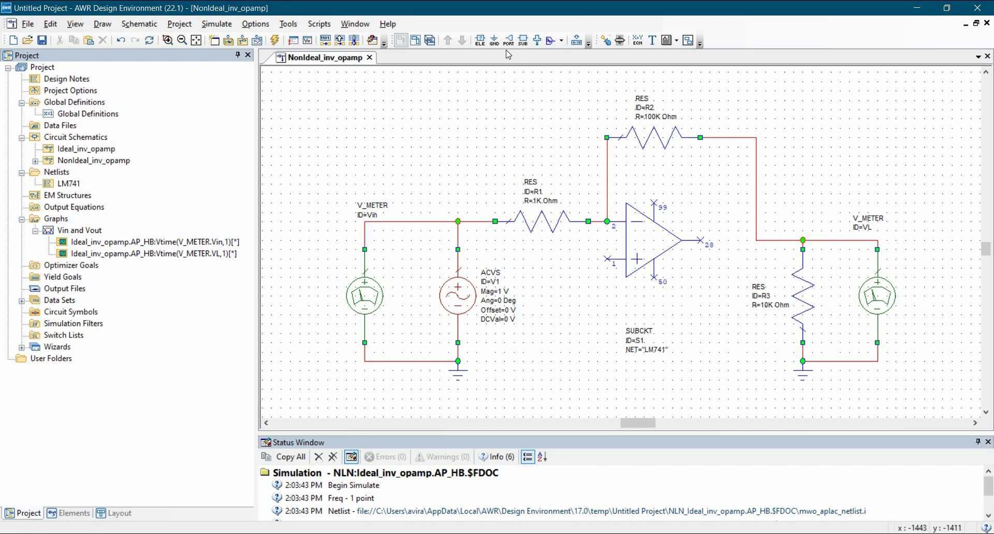
Wire a ground to the op-amp's non-inverting input and move the LM741 label beneath that ground symbol.
click(494, 41)
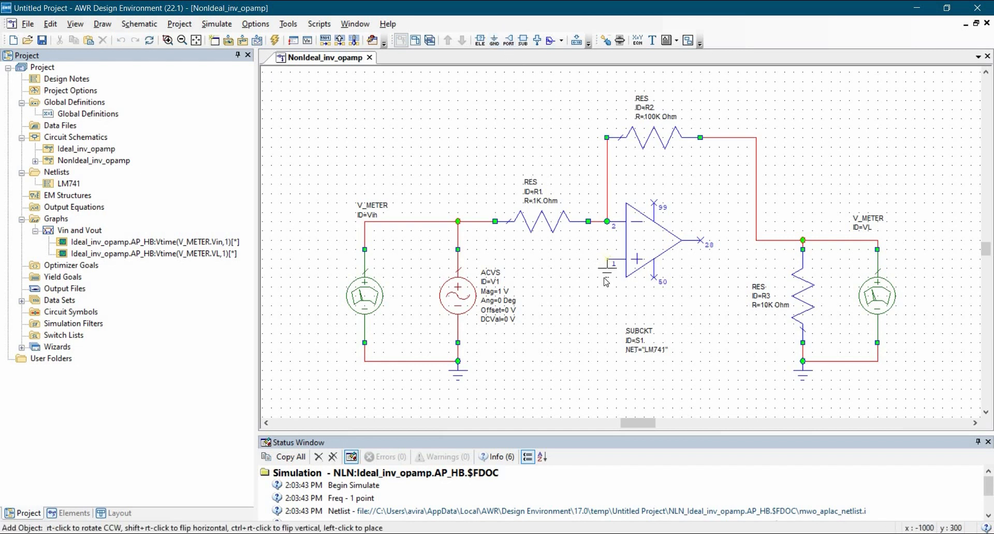
click(569, 280)
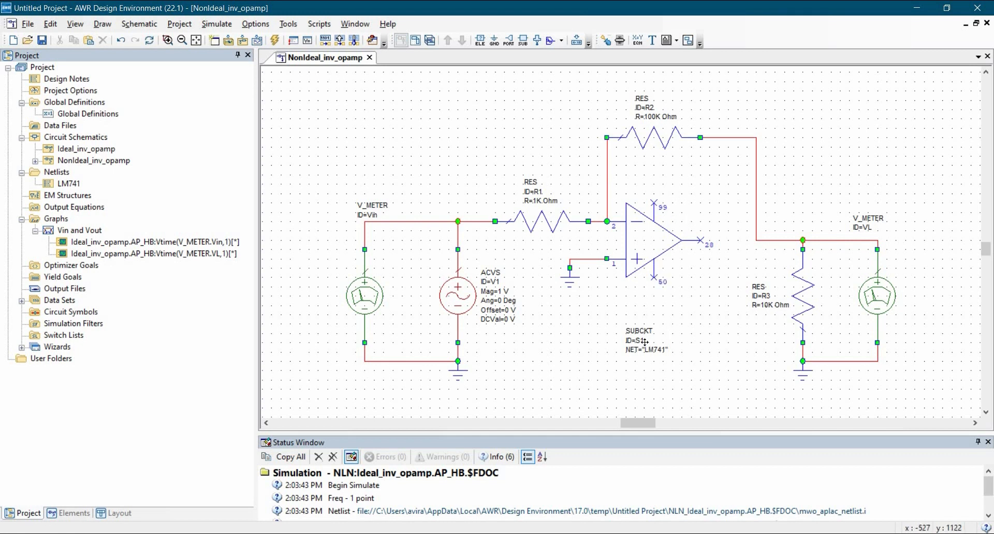
drag(645, 342, 563, 354)
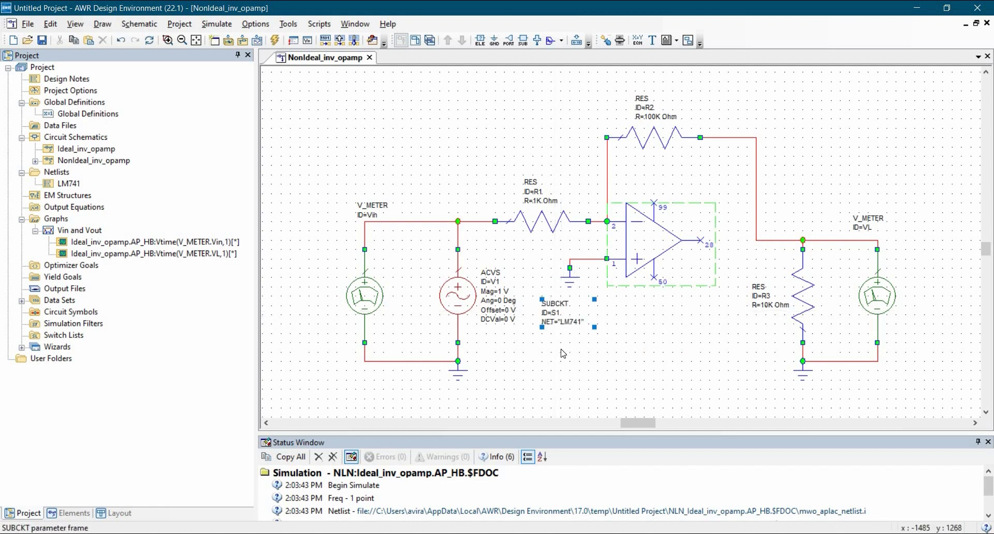
click(563, 354)
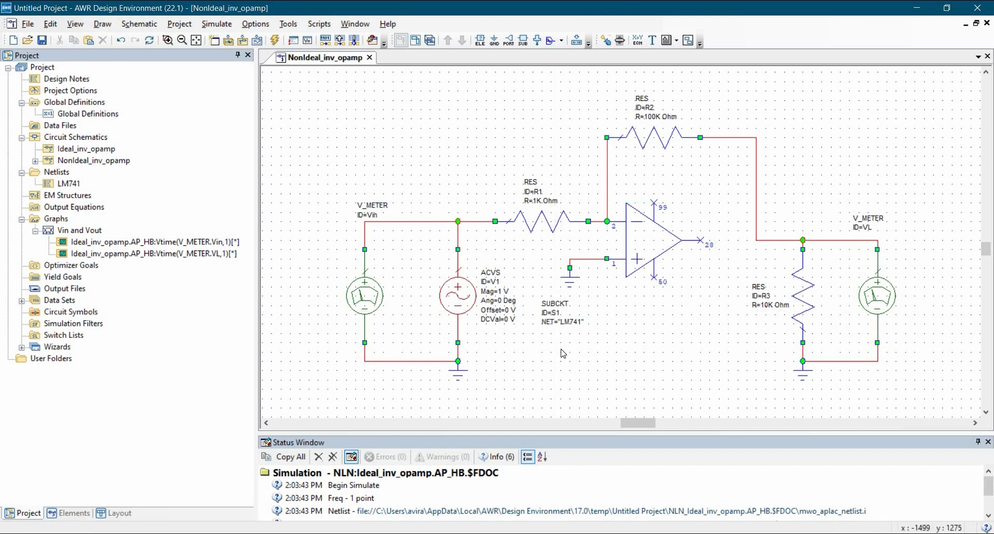
Add two horizontal DCVS sources, one above and one below the op-amp, raising R2 to make room.
key(ctrl+l)
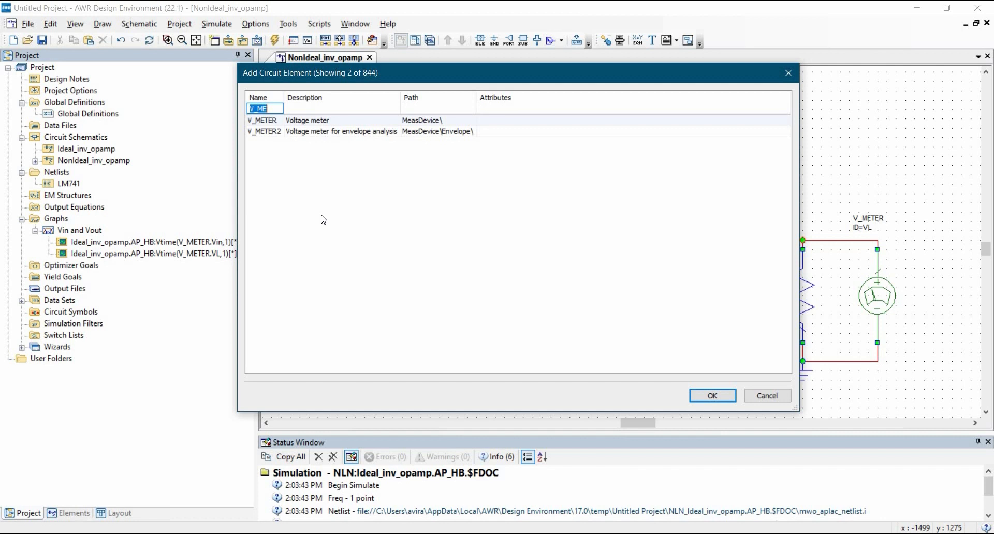
text(dcvs)
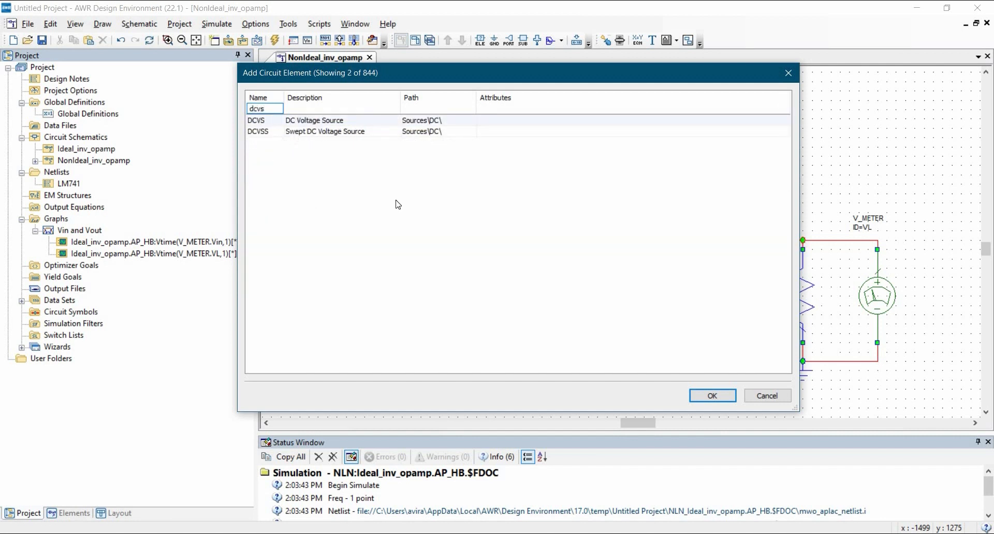
key(Return)
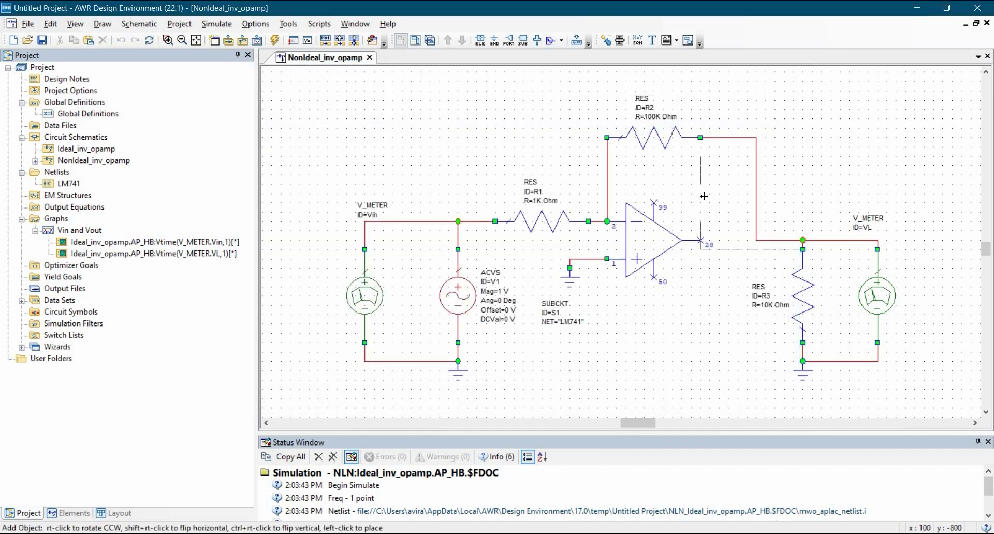
right_click(704, 193)
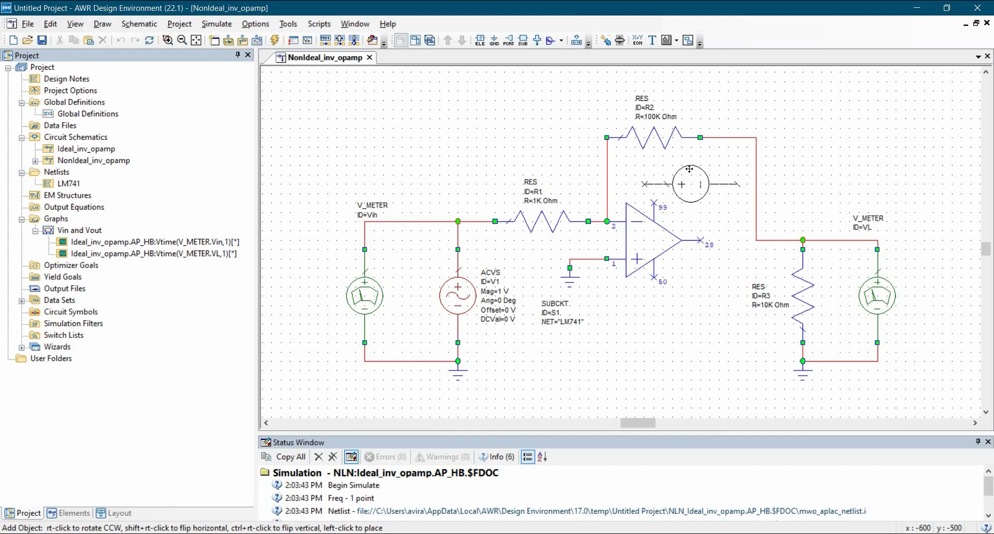
click(714, 221)
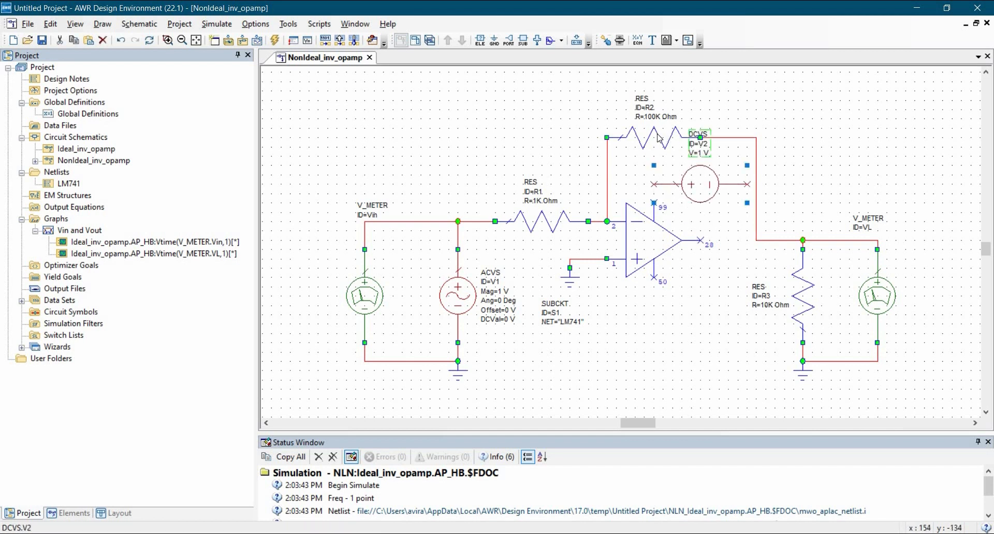
drag(639, 131, 639, 103)
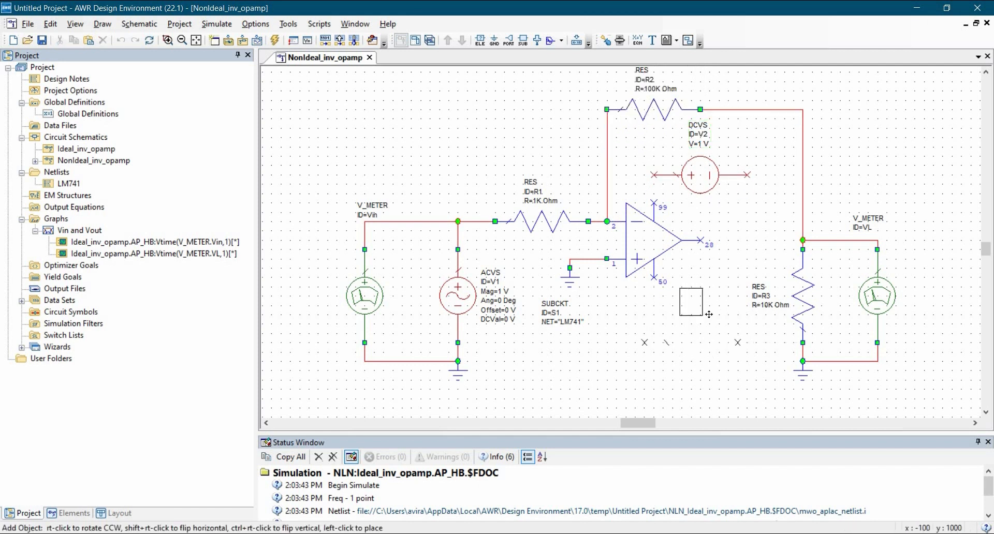
click(673, 361)
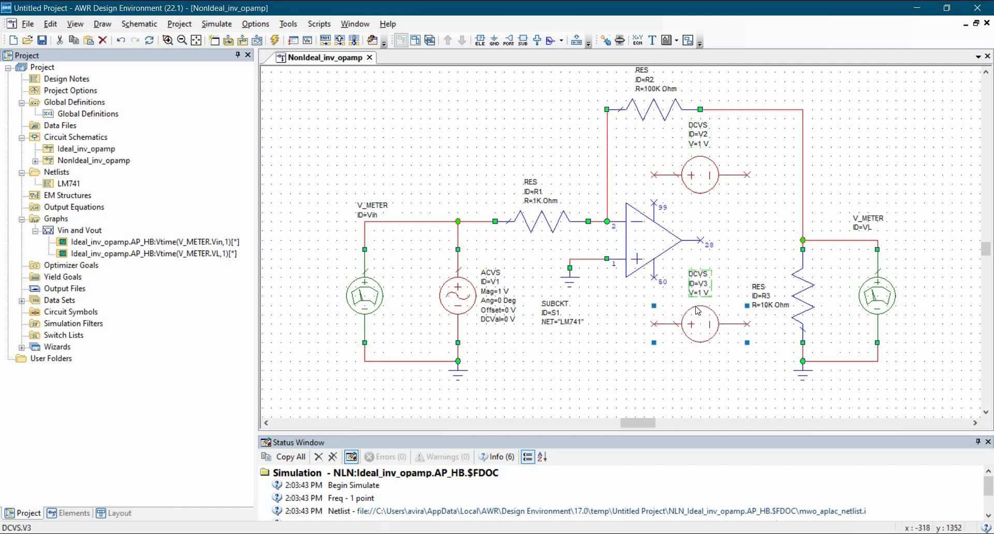
Set the upper DC source to 15 V and the lower to -15 V, and wire their positive terminals to op-amp pins 99 and 50.
double_click(703, 296)
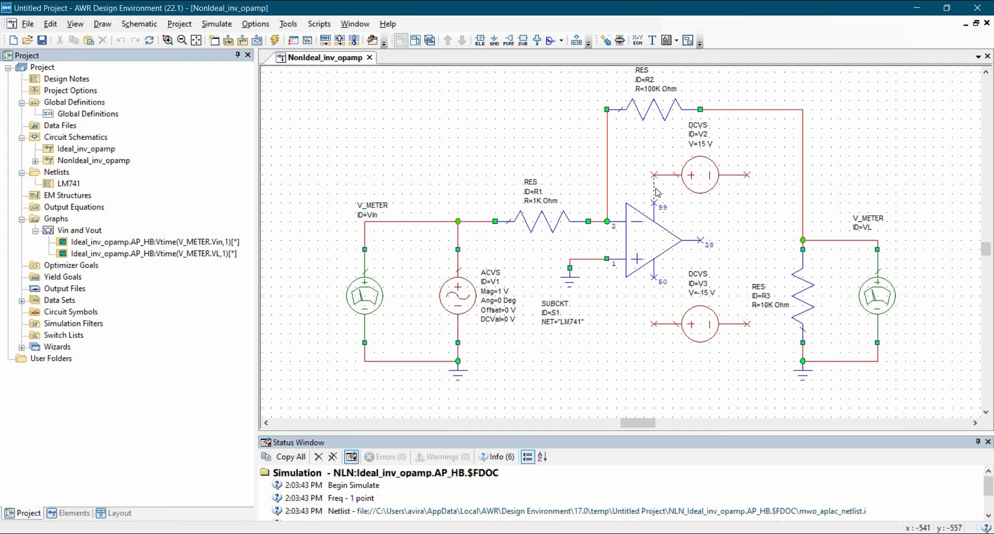
click(658, 279)
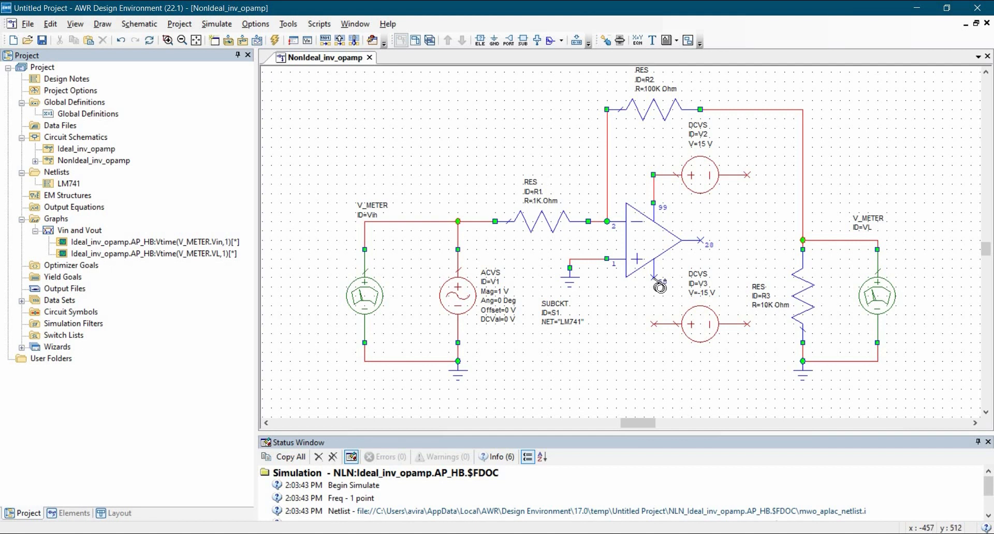
click(658, 325)
click(661, 367)
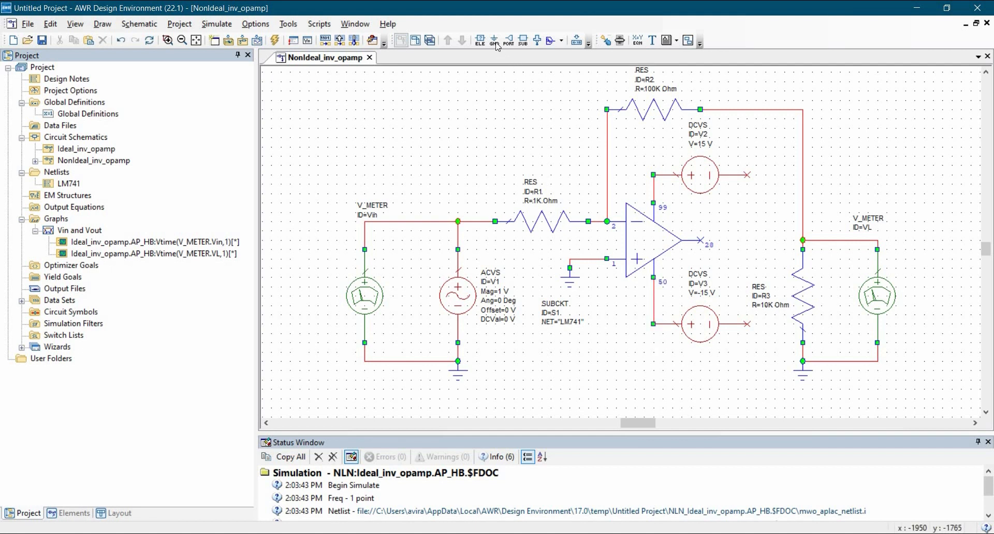
Ground the negative terminals of both DC sources and wire the op-amp output to the top node of R3.
click(495, 41)
click(747, 175)
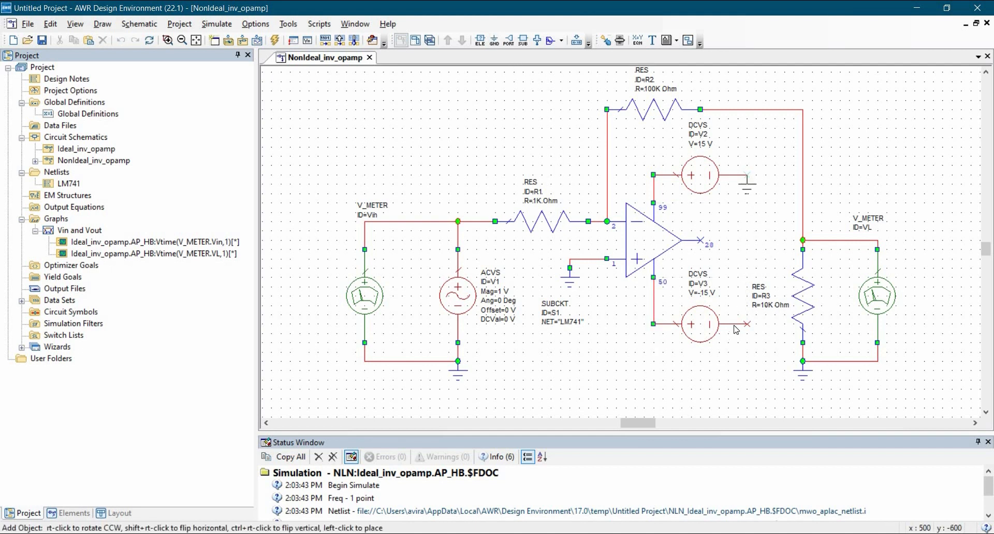
click(495, 41)
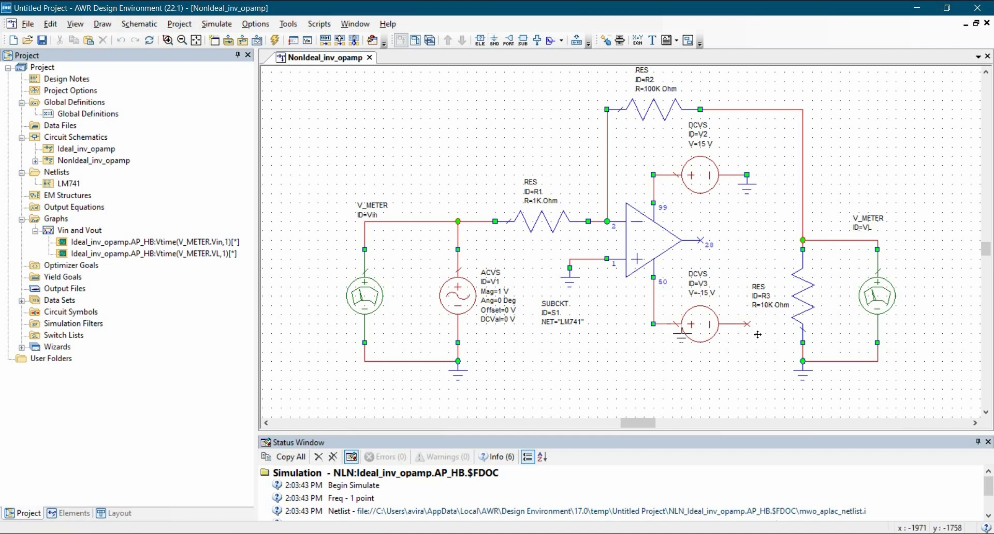
click(746, 324)
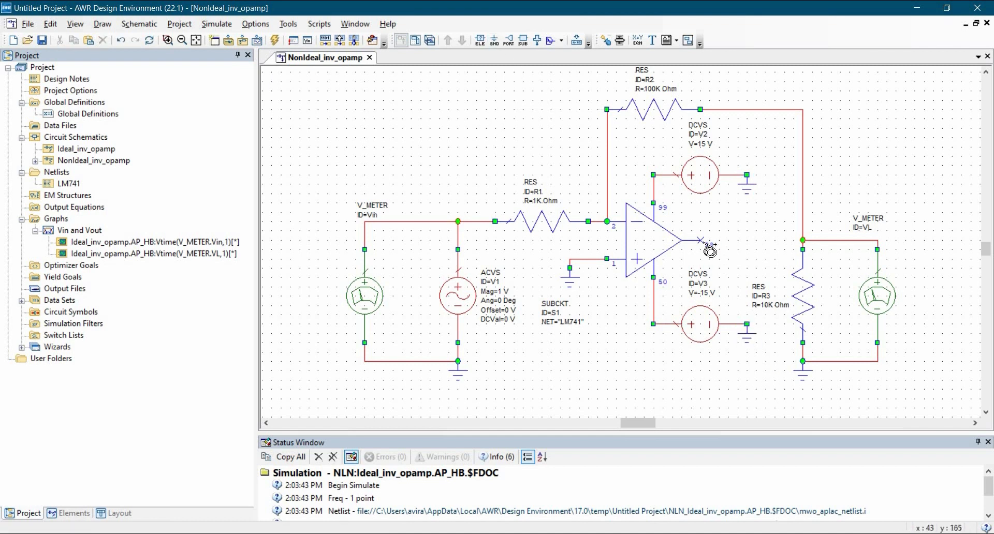
click(803, 241)
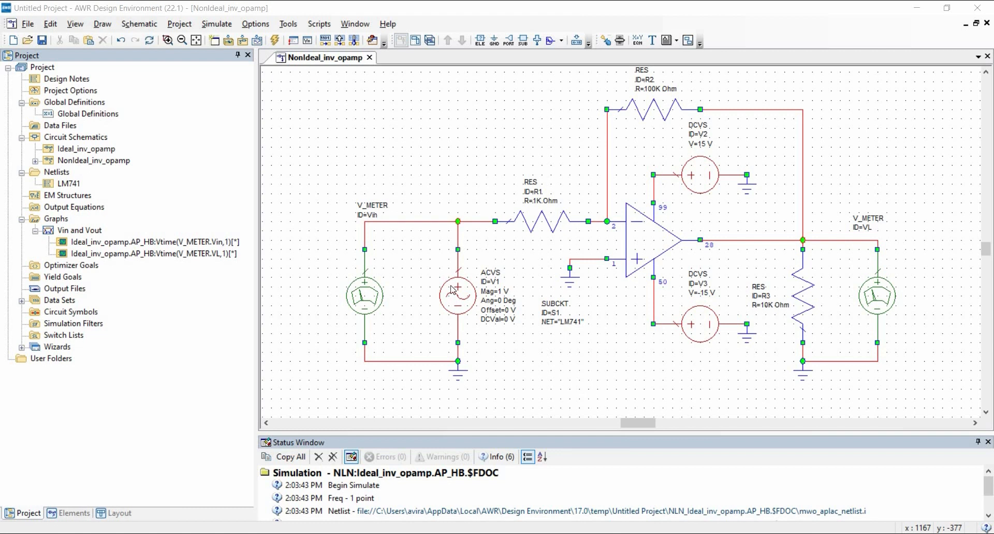
click(35, 236)
click(48, 219)
right_click(48, 219)
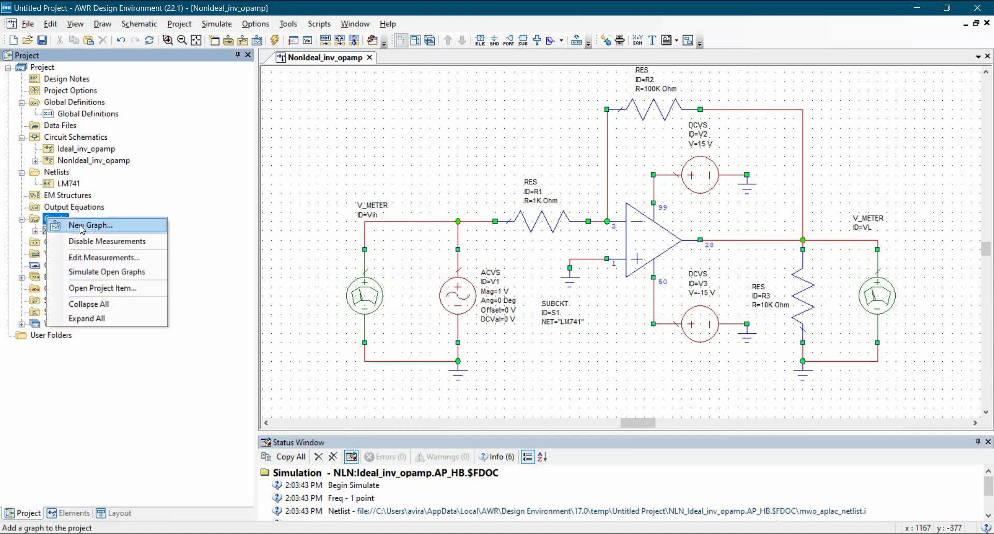
click(81, 226)
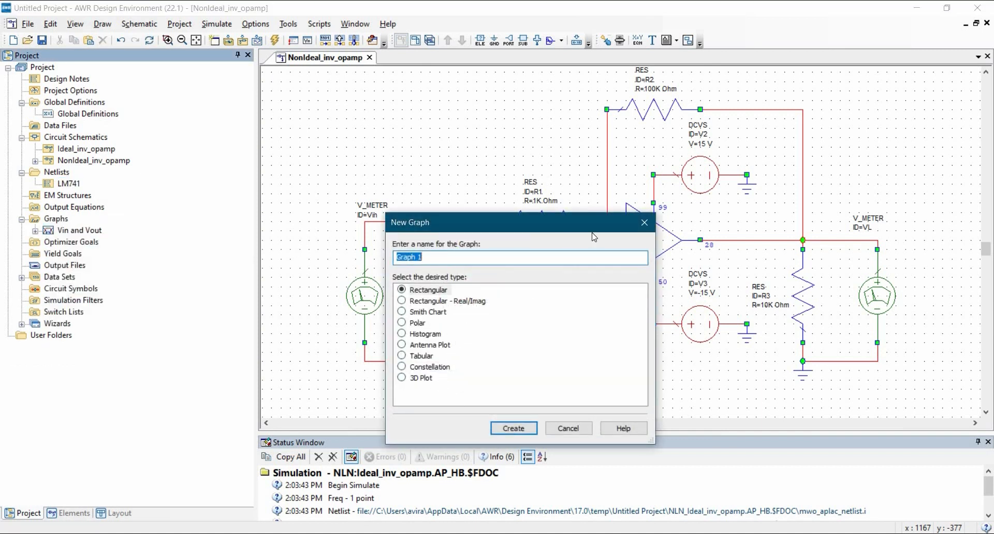
key(Escape)
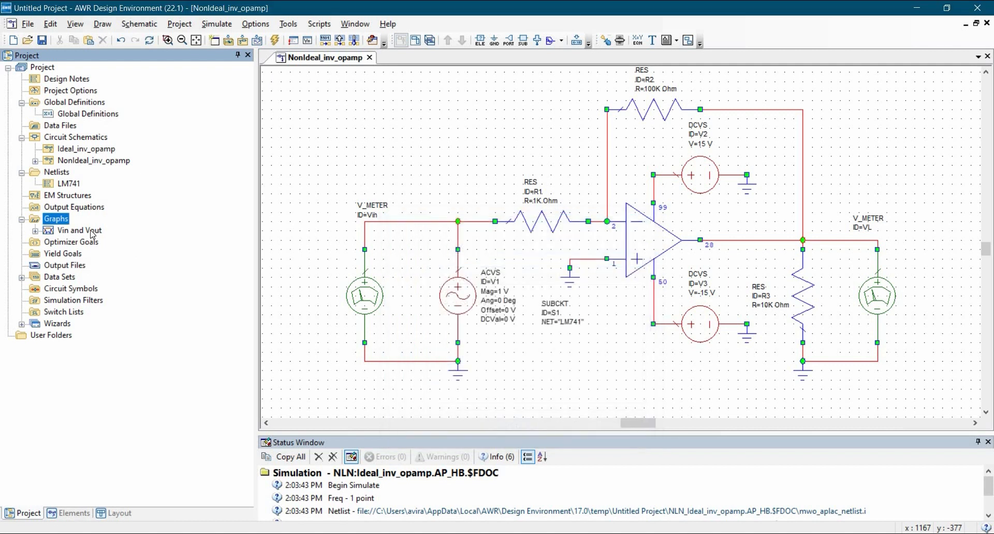
Duplicate the Vin and Vout graph and rename the copy as Vin and Vout Real.
click(91, 232)
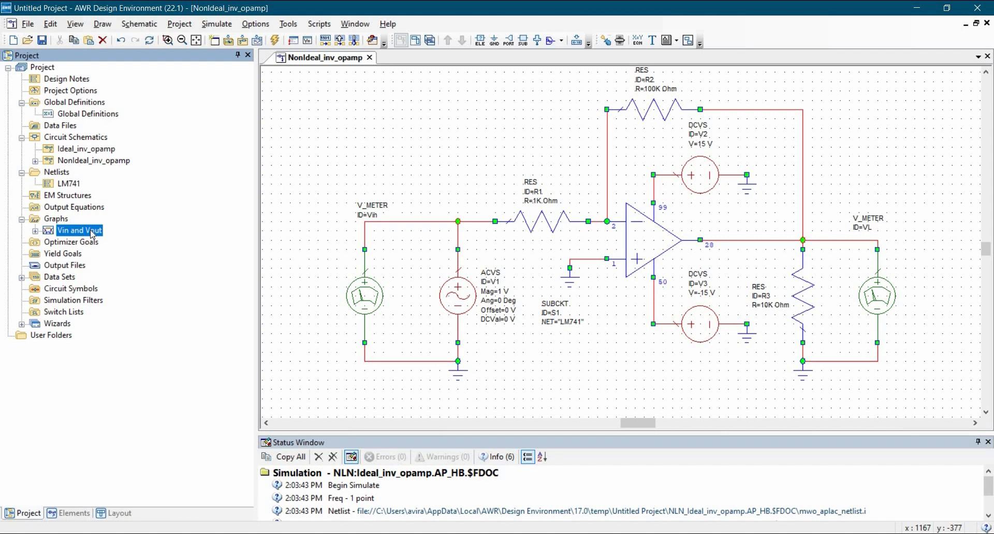
right_click(92, 233)
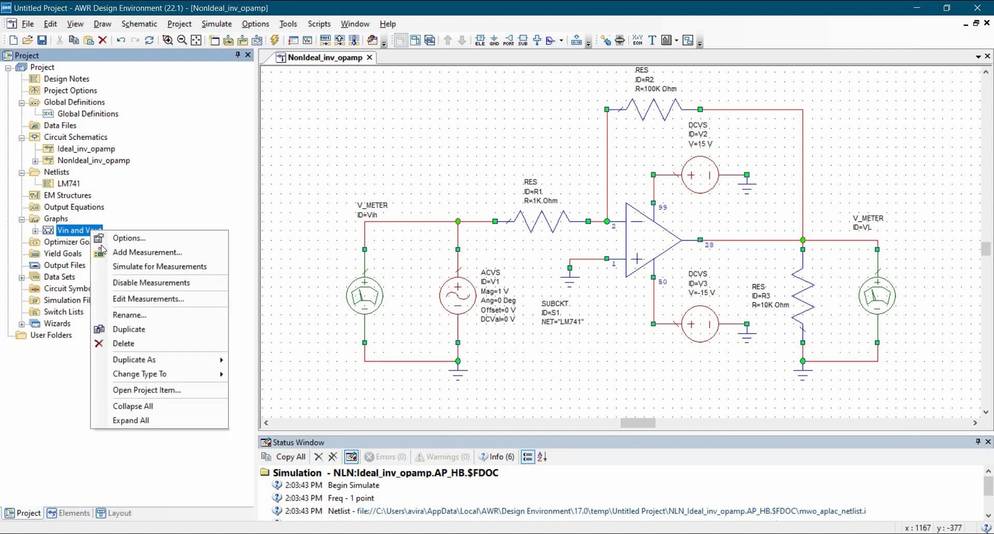
click(109, 330)
right_click(73, 242)
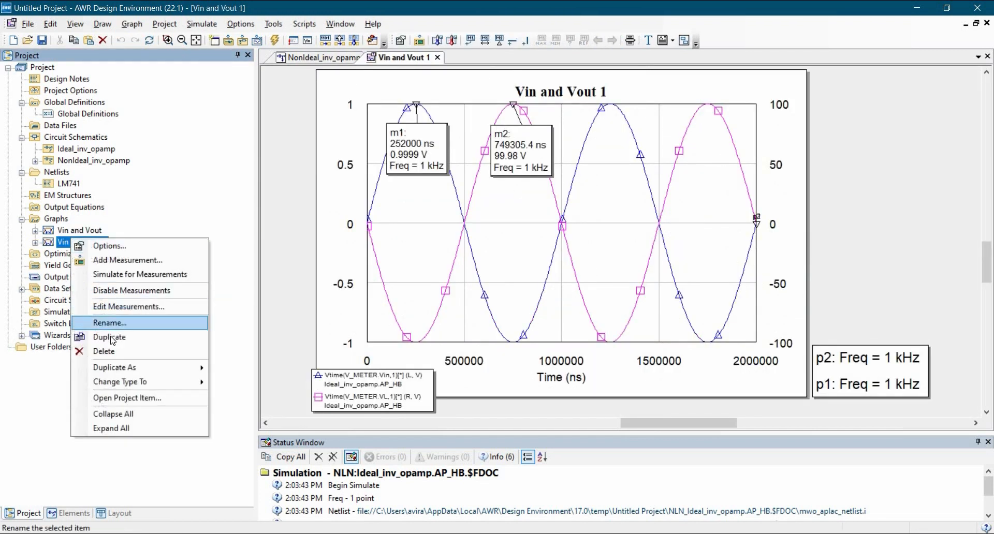
key(Return)
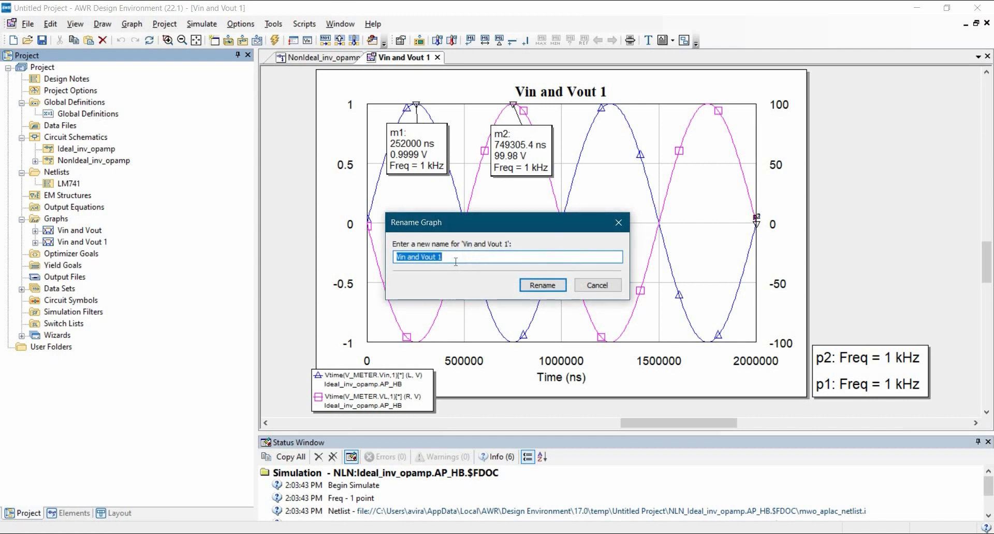
click(455, 261)
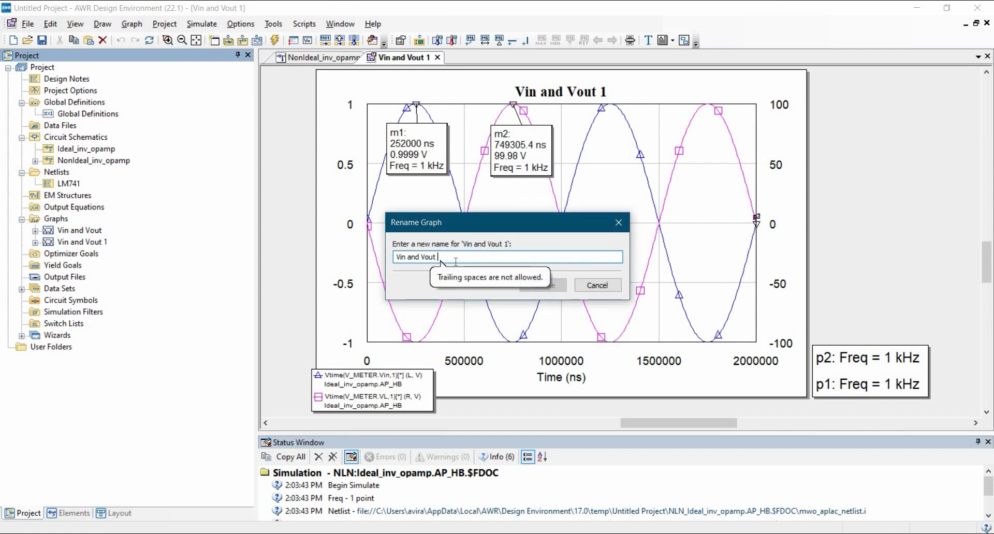
text(R)
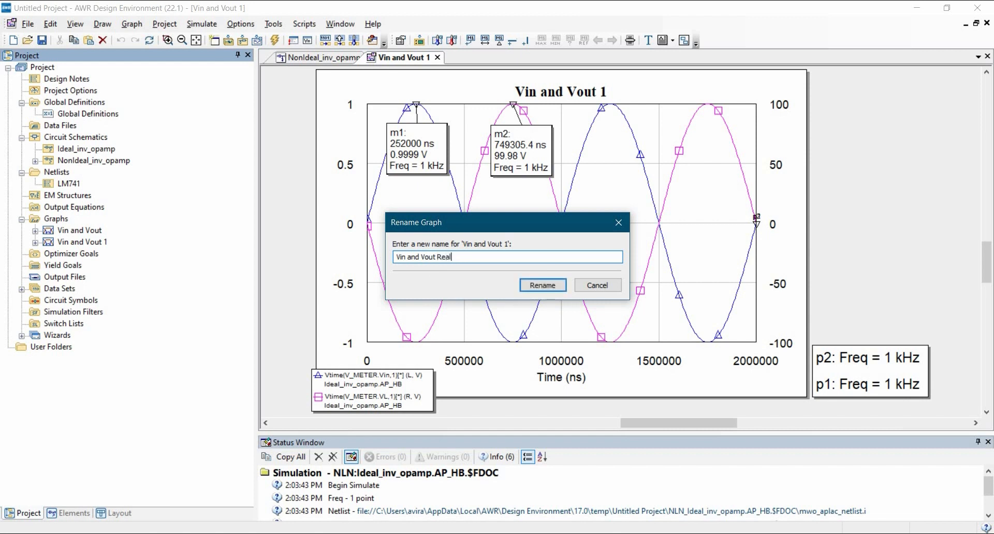
text(eal)
click(543, 285)
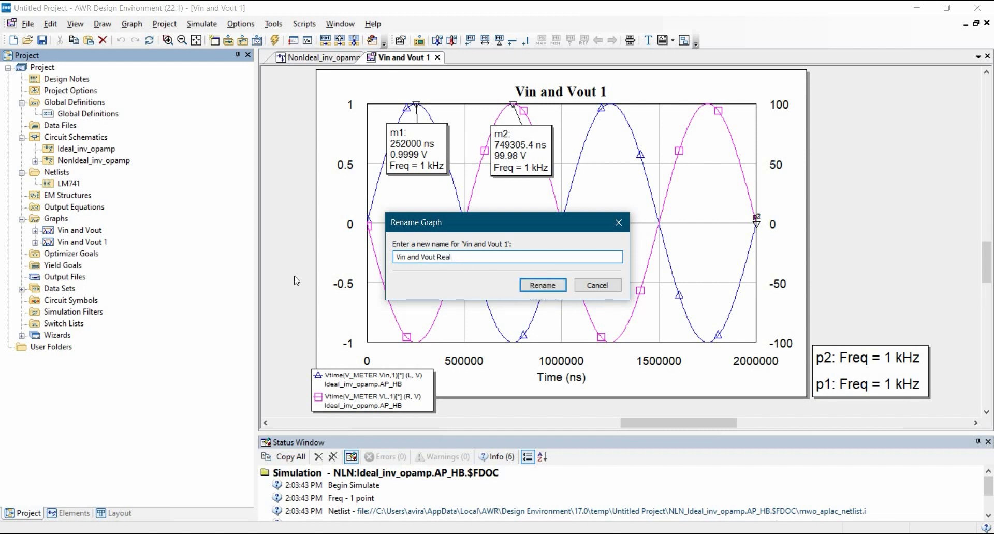
Switch the V_METER.Vin measurement of the Vin and Vout Real graph to the NonIdeal_inv_opamp data source.
click(35, 242)
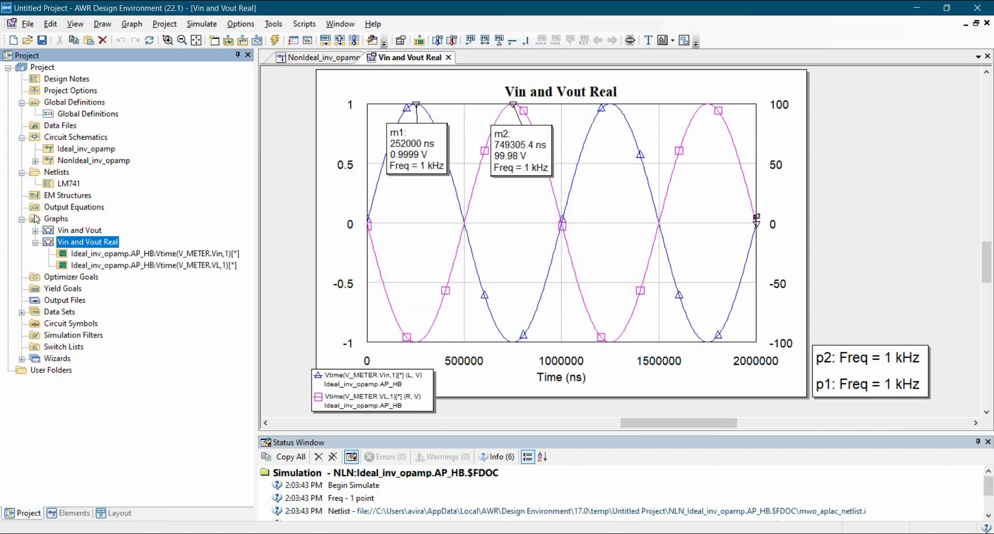
double_click(111, 255)
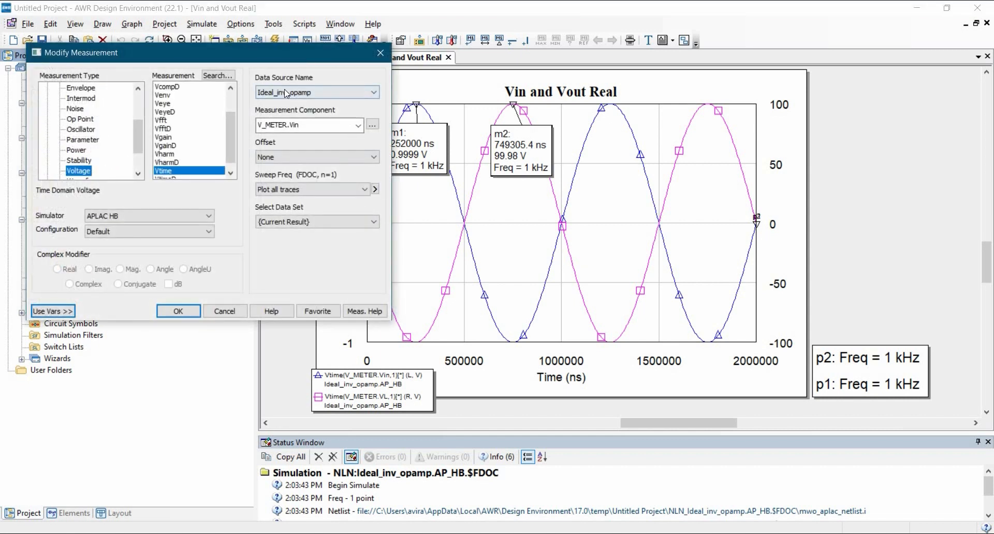
click(287, 93)
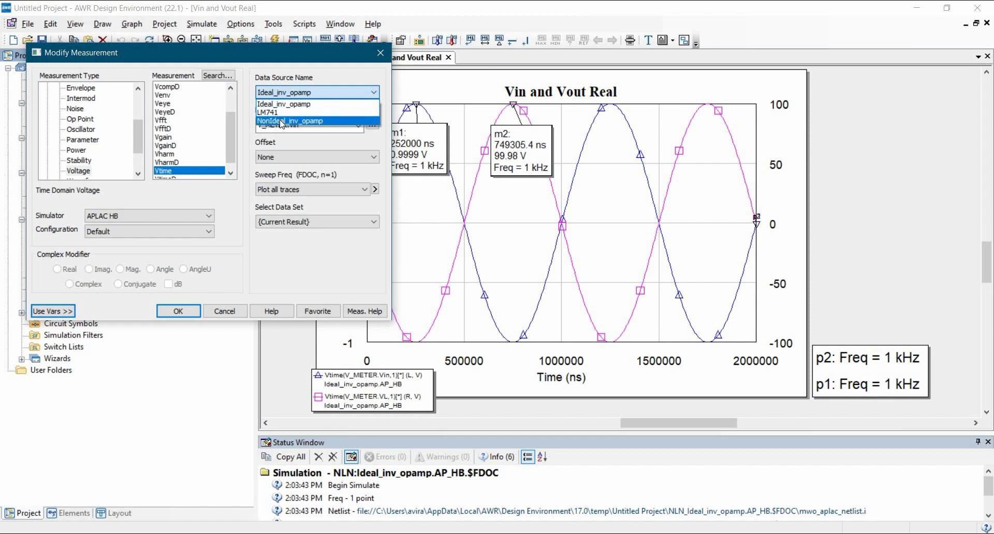
click(280, 121)
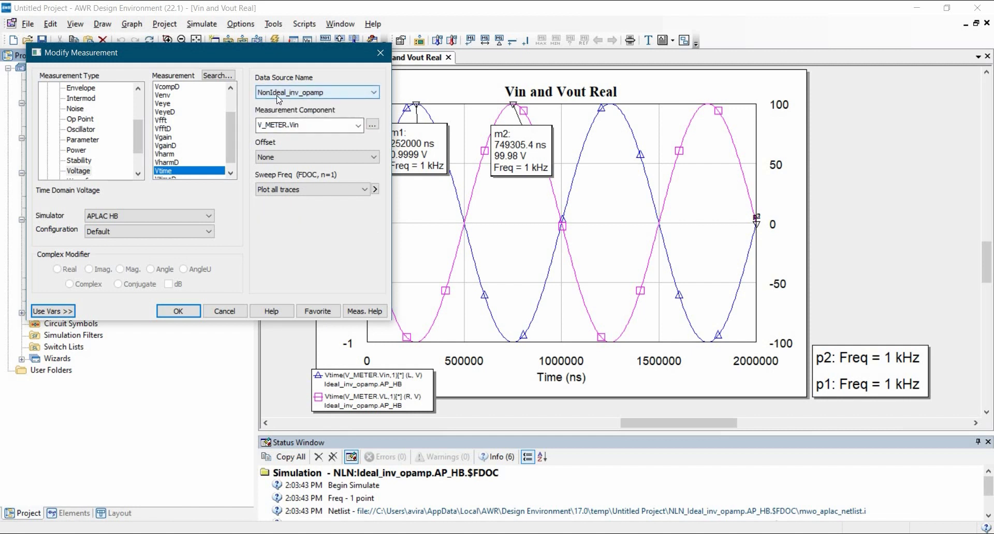
click(373, 125)
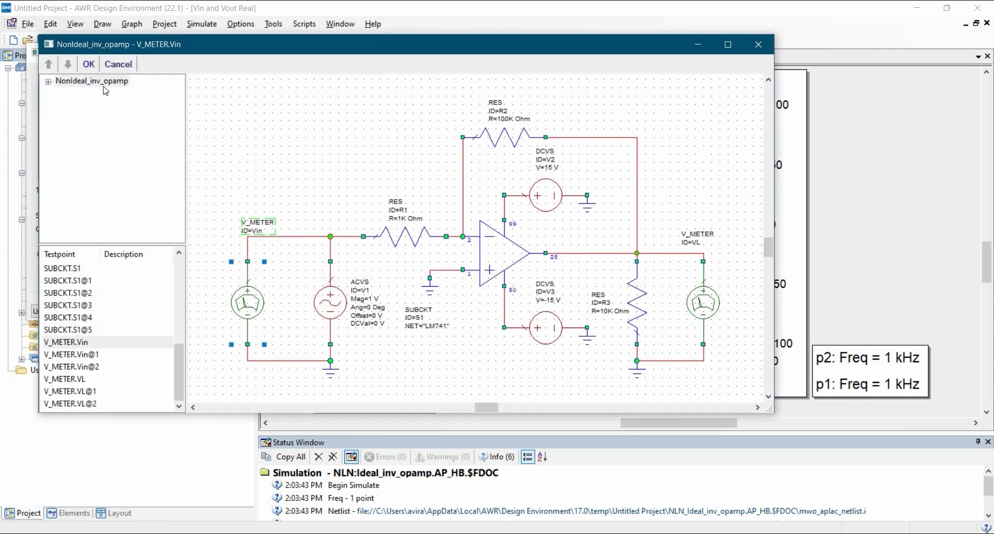
click(88, 64)
key(Return)
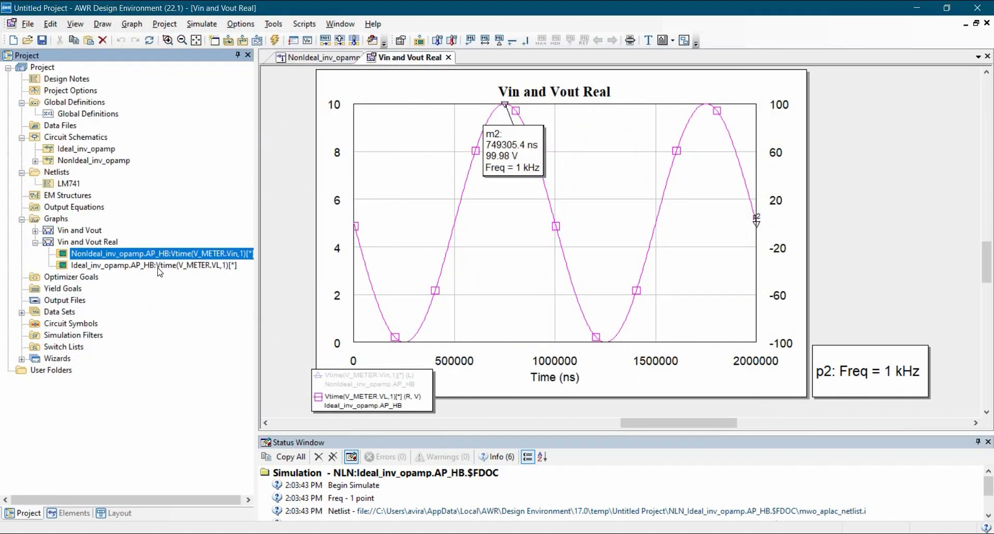
Switch the V_METER.VL measurement of the Vin and Vout Real graph to the NonIdeal_inv_opamp data source.
click(155, 265)
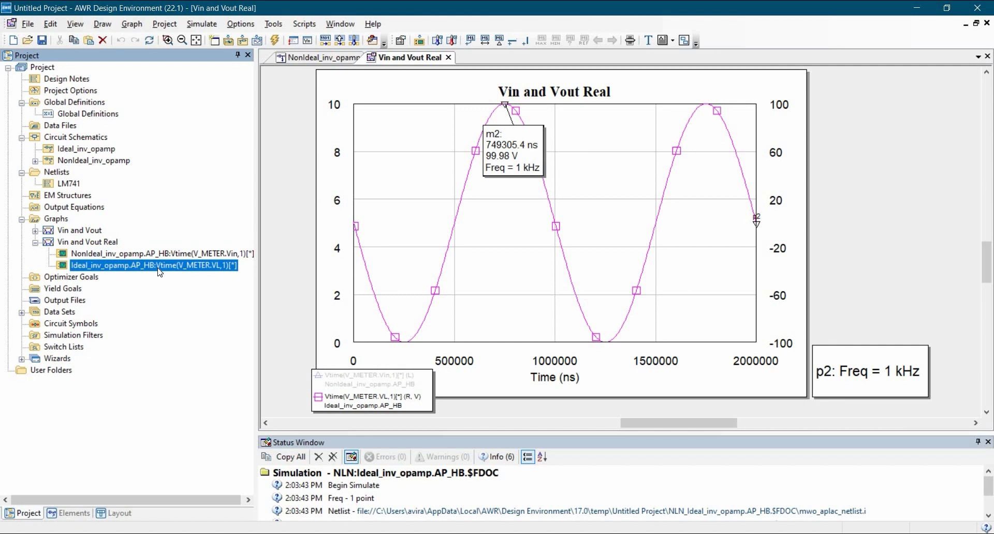
right_click(129, 266)
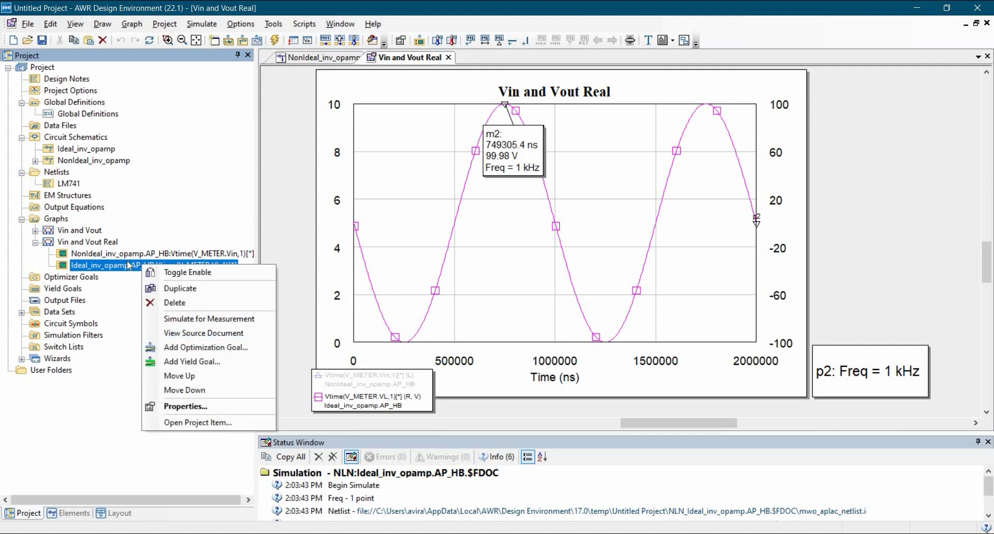
double_click(127, 267)
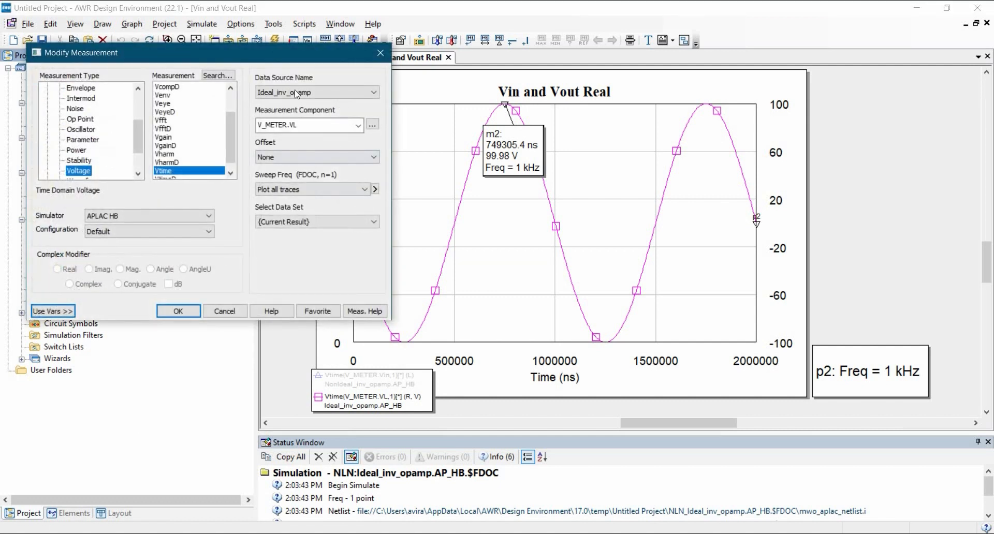
click(291, 93)
click(289, 120)
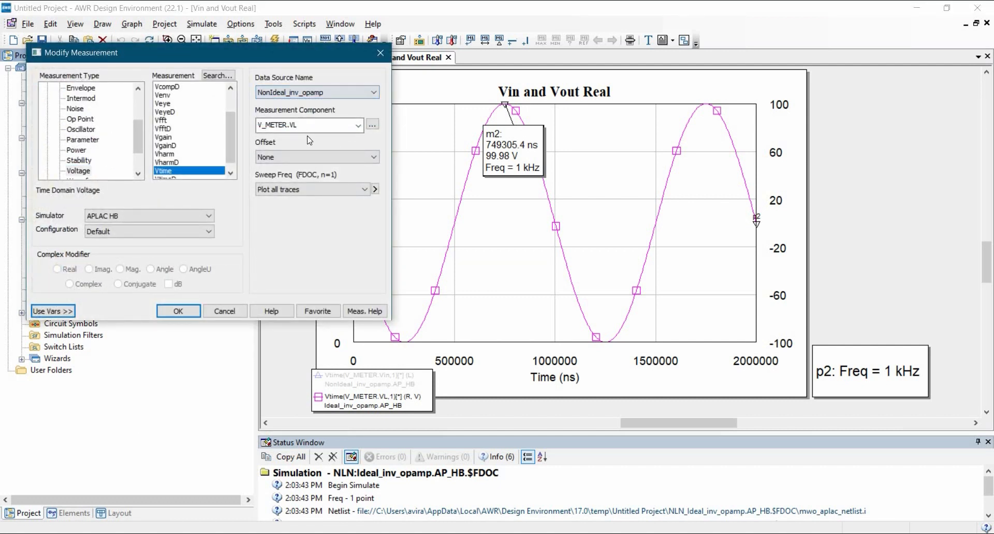
click(373, 125)
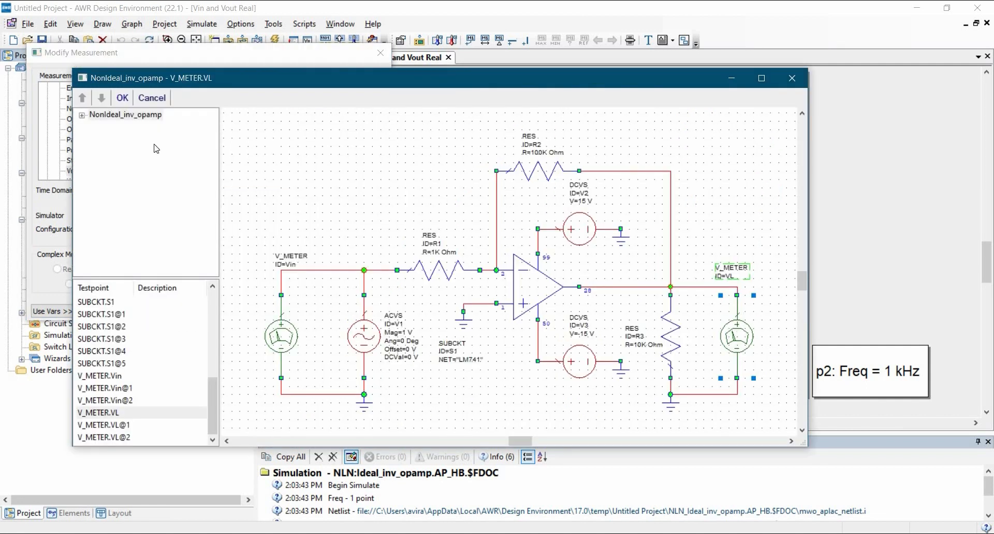
click(122, 98)
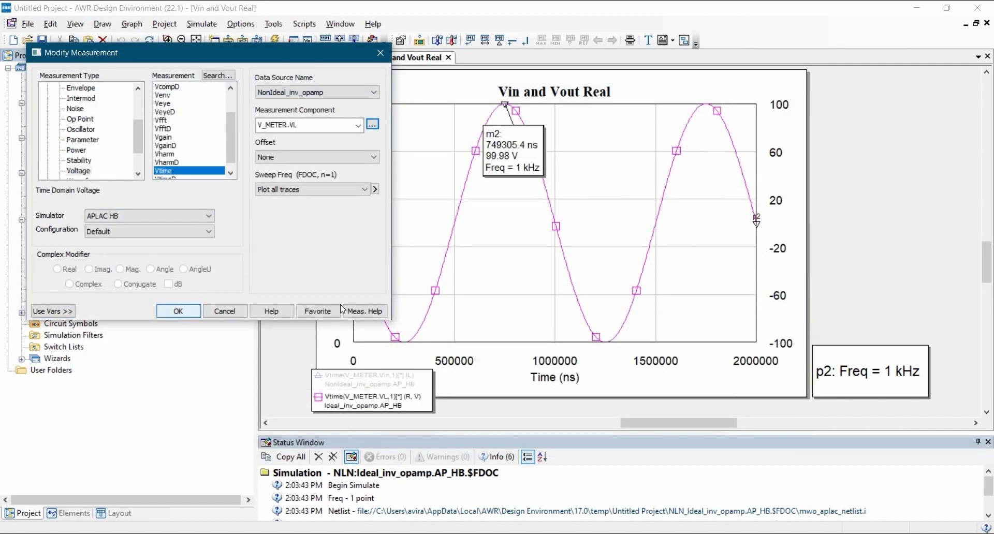
Run the simulation for the Vin and Vout Real graph and reposition its legend near the plot's lower-left corner.
click(396, 385)
drag(364, 387, 384, 365)
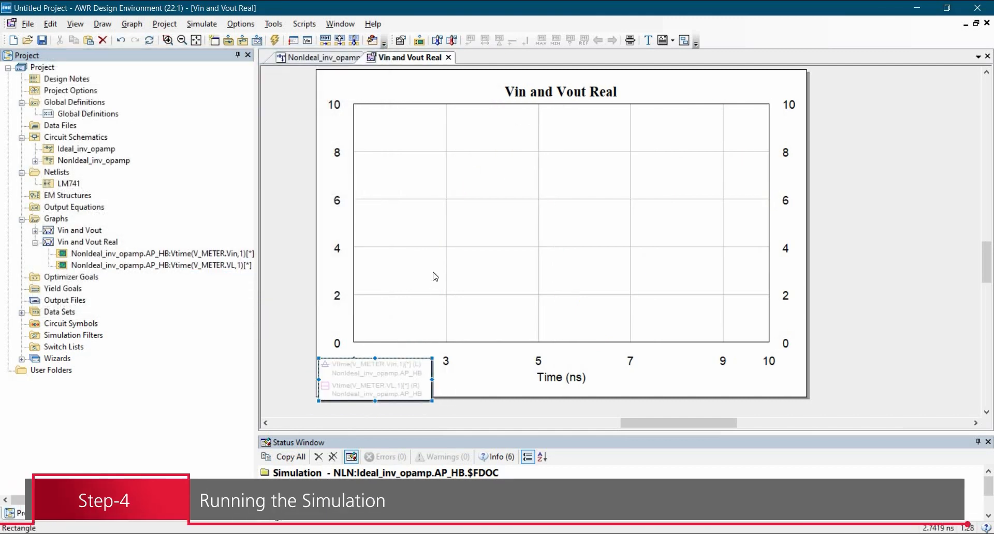
click(275, 40)
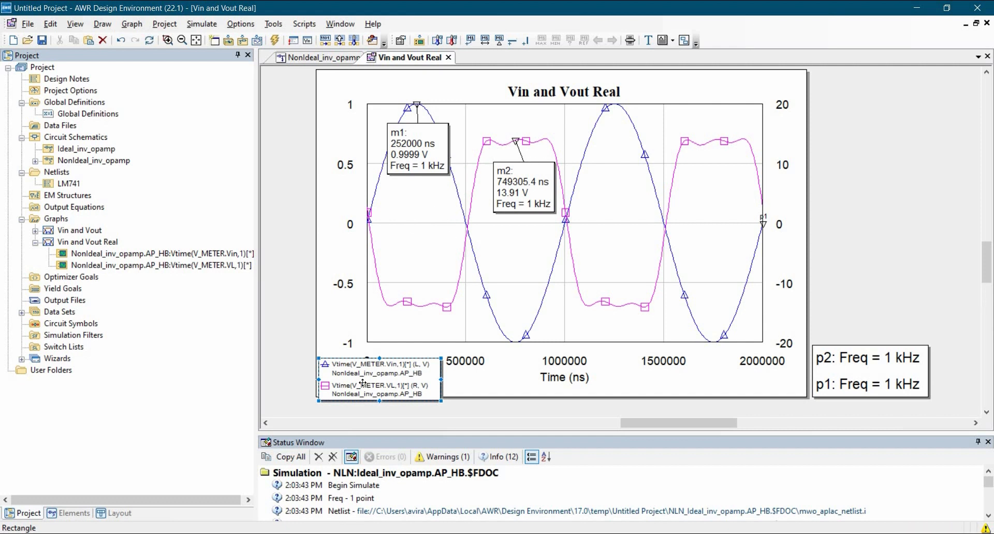
mouse_move(361, 369)
mouse_down()
mouse_move(350, 357)
mouse_move(361, 385)
mouse_up()
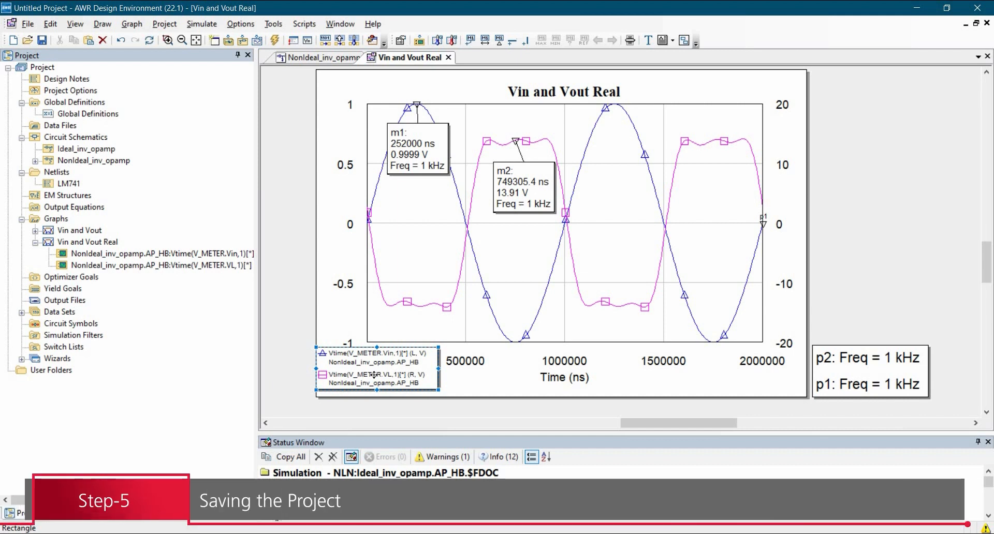
Save the project as Idea_and_real_inv_opamp.emp in the Tutorial-11 folder on the desktop.
click(28, 24)
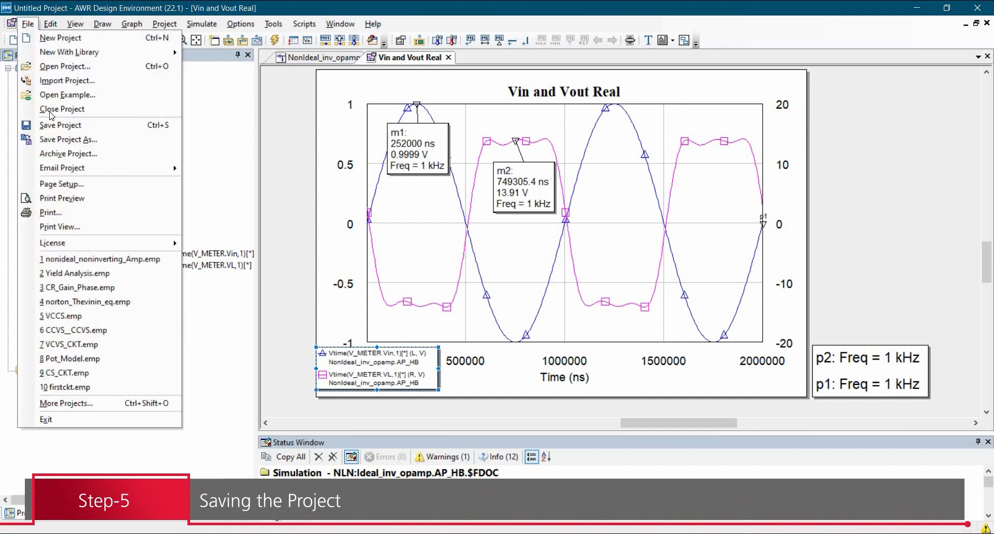
click(56, 128)
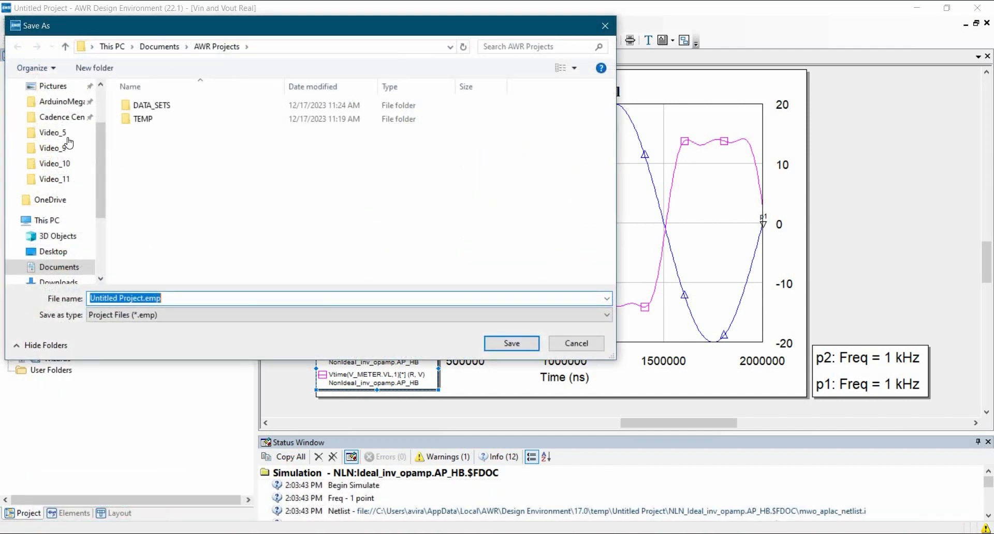
click(53, 112)
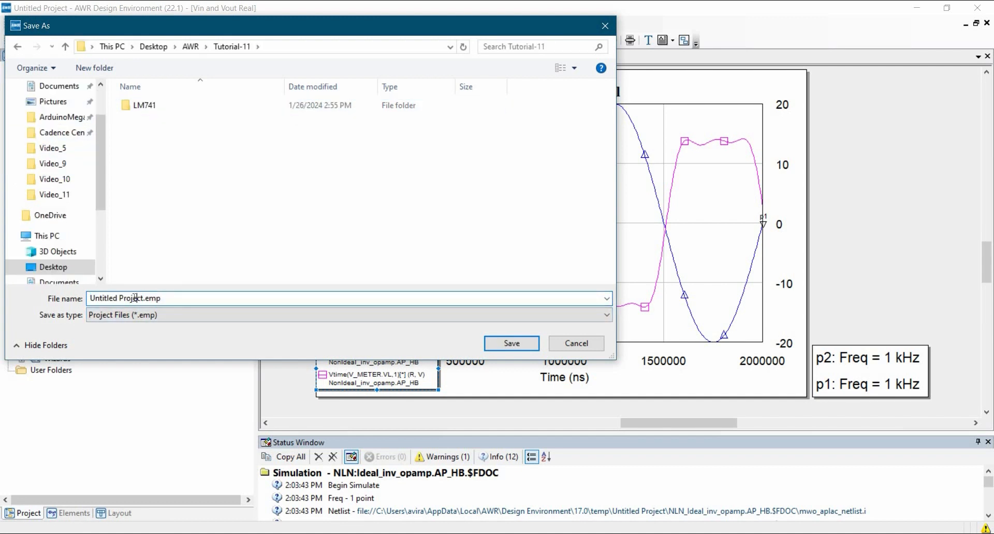
drag(144, 298, 64, 309)
text(Idea_and_real_inv_opamp)
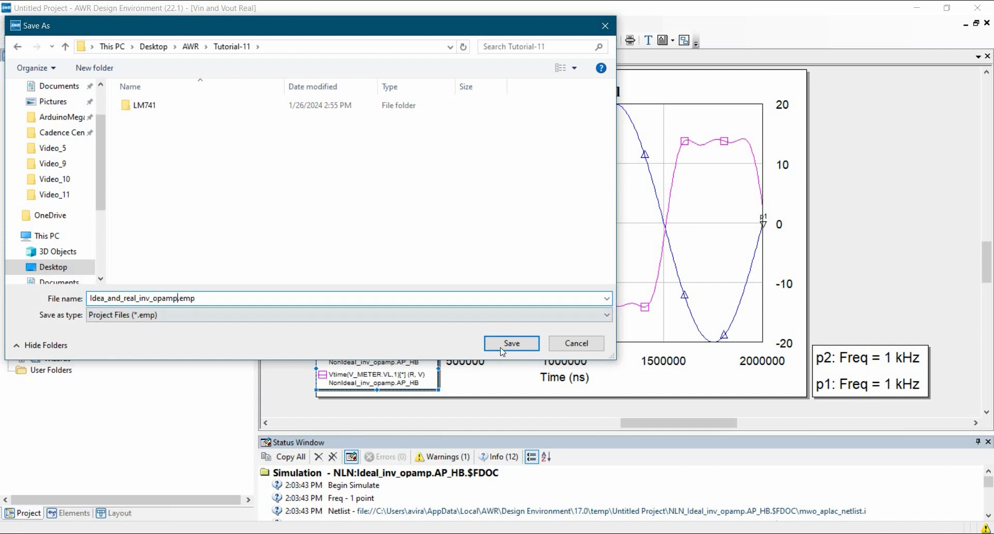
click(513, 344)
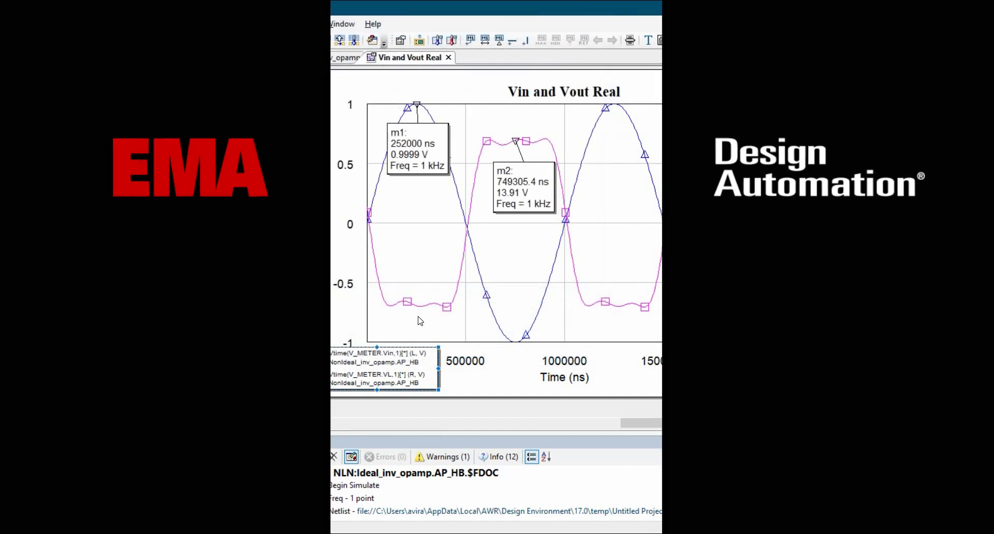